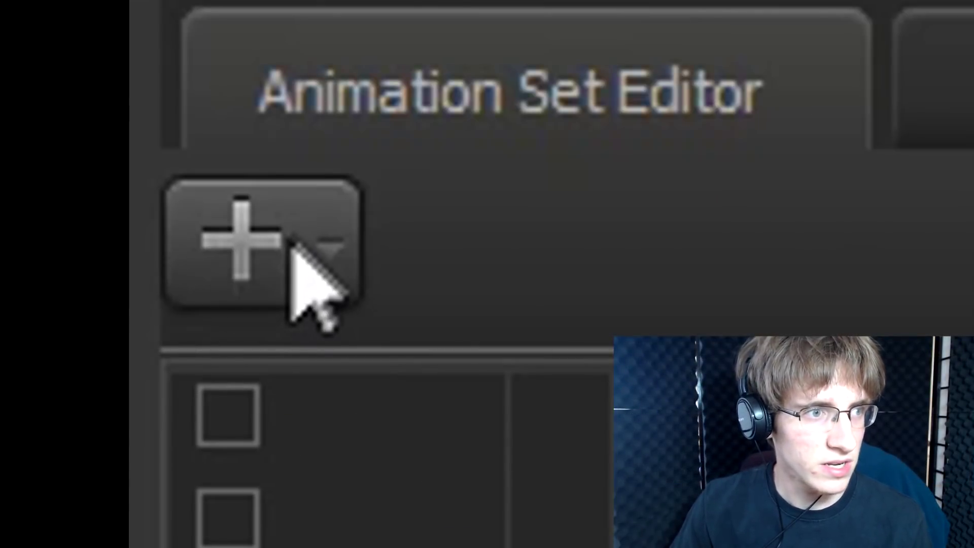
# Create an animation set for a new model, filtering the models by "foxy splinks" and loading splinks\fnaf\foxy\foxy.mdl.
pyautogui.click(16, 53)
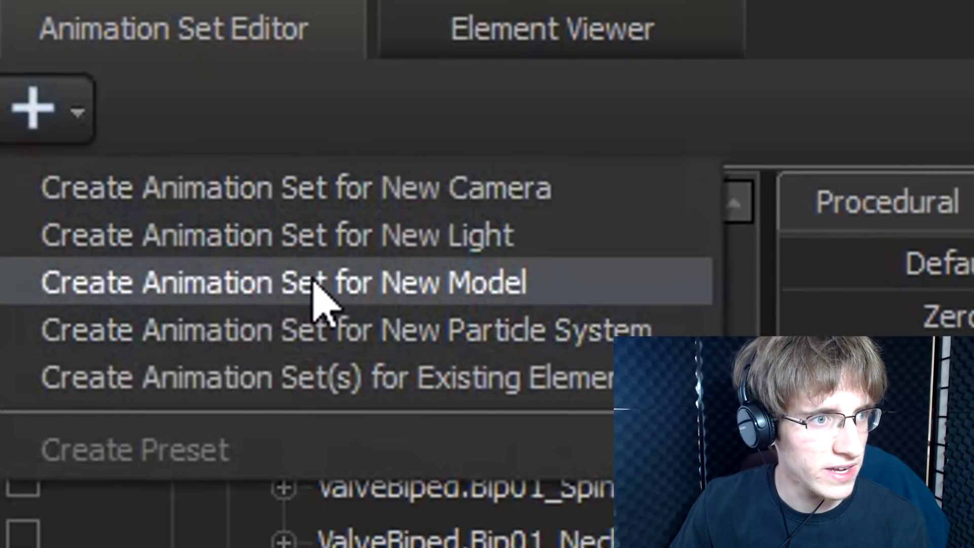
pyautogui.click(399, 300)
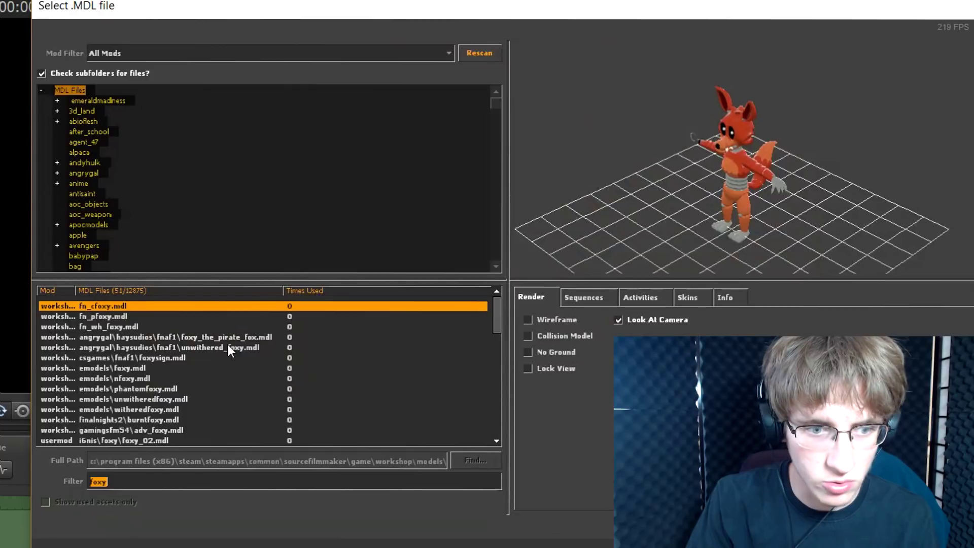
pyautogui.write('foxy')
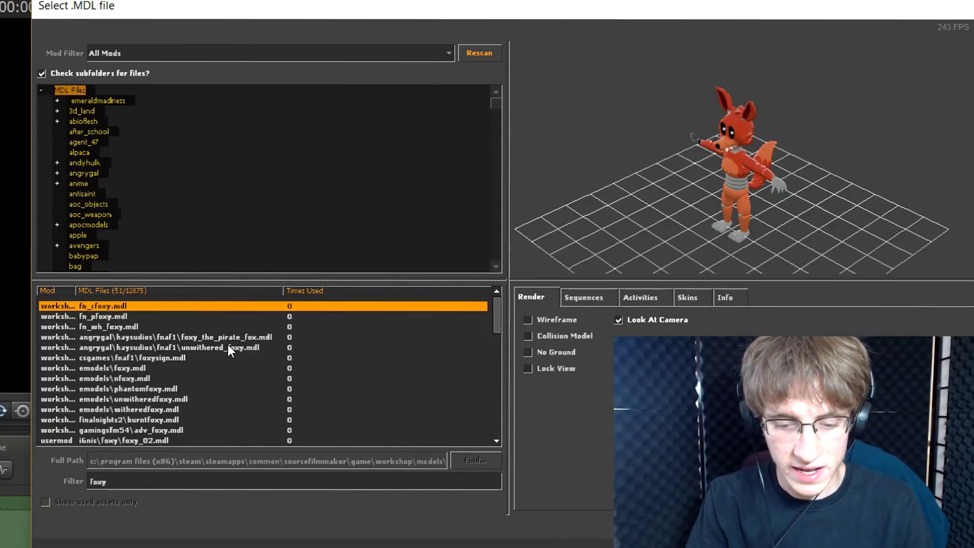
pyautogui.write(' splinks')
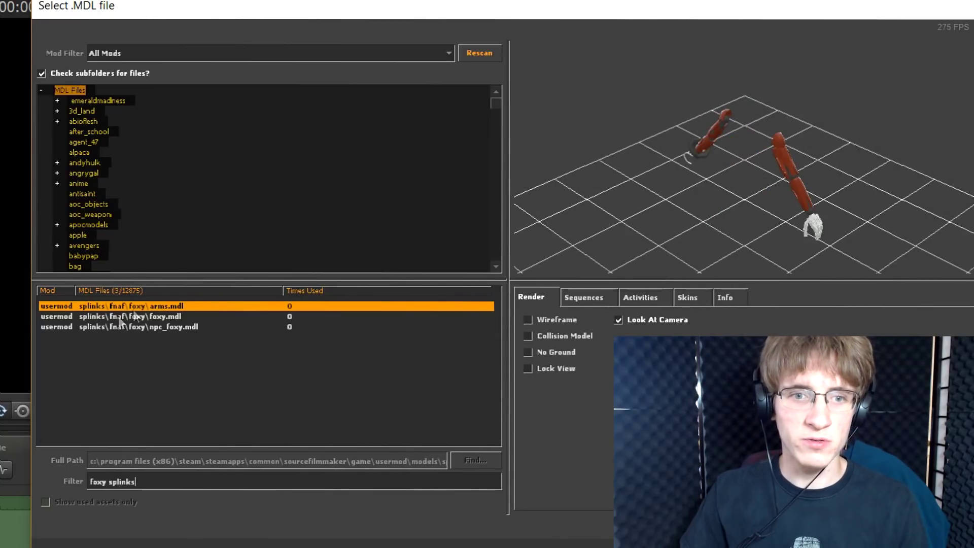
pyautogui.click(315, 316)
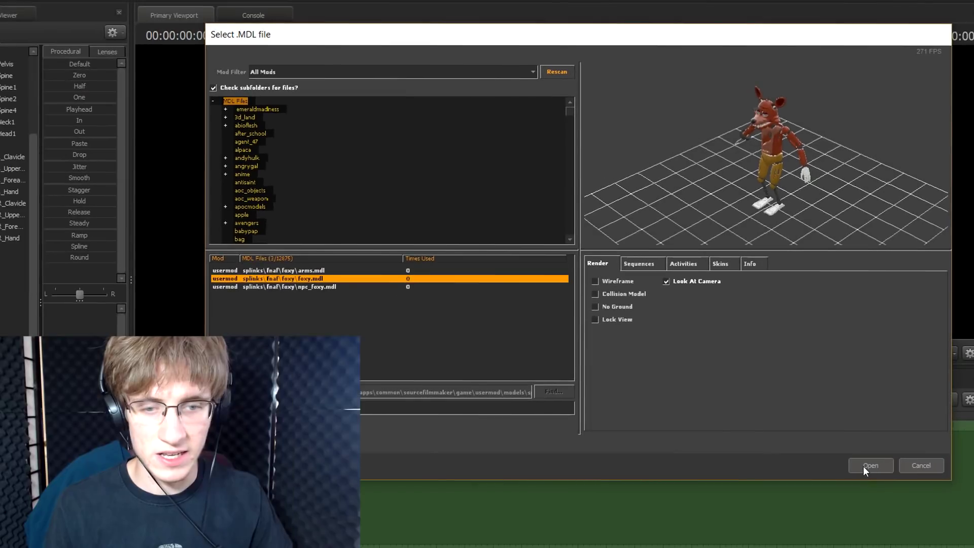
pyautogui.click(869, 465)
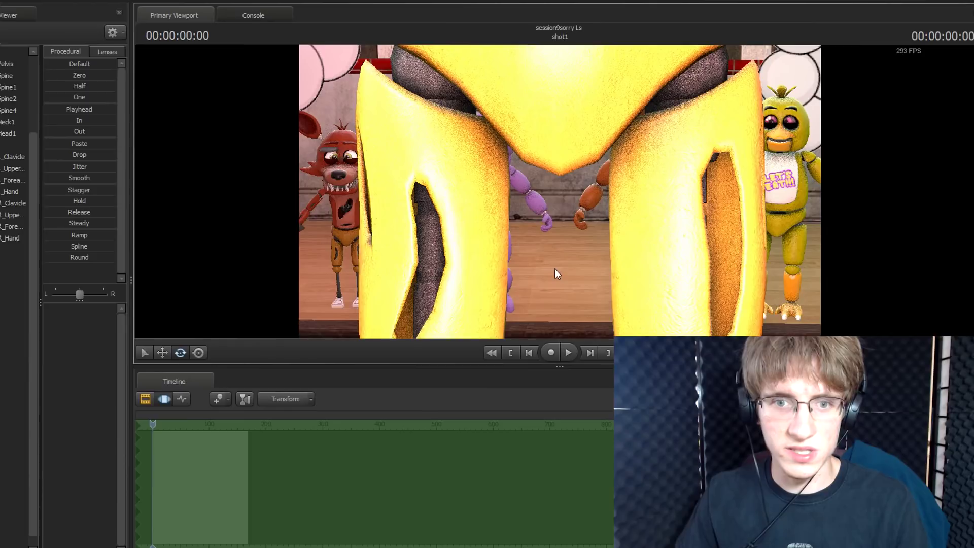
# Move the new Foxy model by its rootTransform onto the stage floor, beside the smaller Foxy.
pyautogui.moveTo(555, 269); pyautogui.dragTo(584, 270)
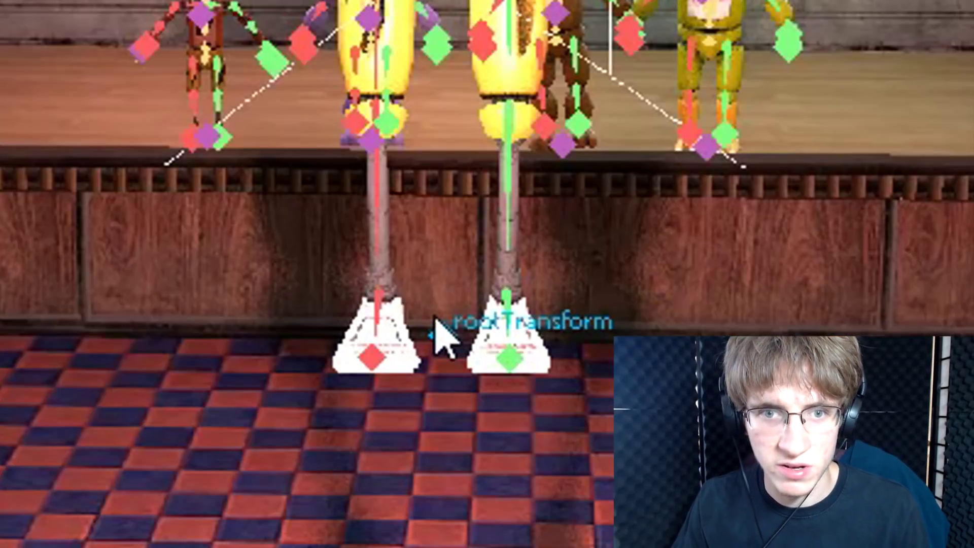
pyautogui.click(564, 265)
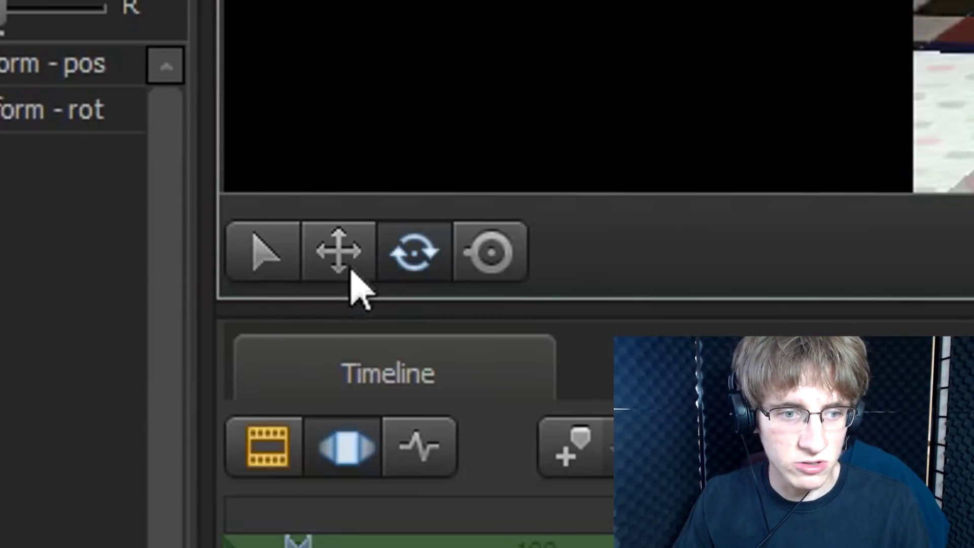
pyautogui.click(338, 251)
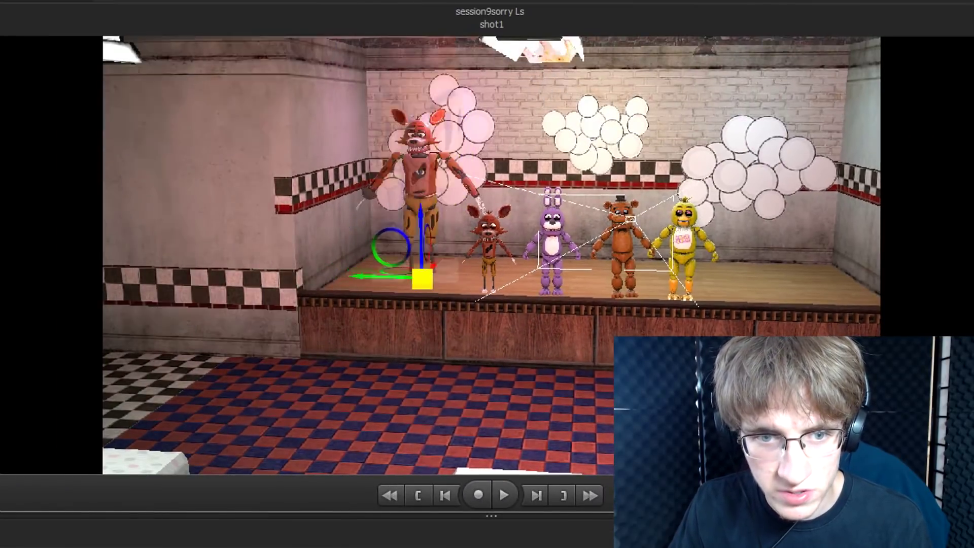
pyautogui.moveTo(422, 278)
pyautogui.mouseDown()
pyautogui.moveTo(442, 289)
pyautogui.moveTo(424, 276)
pyautogui.moveTo(423, 289)
pyautogui.mouseUp()
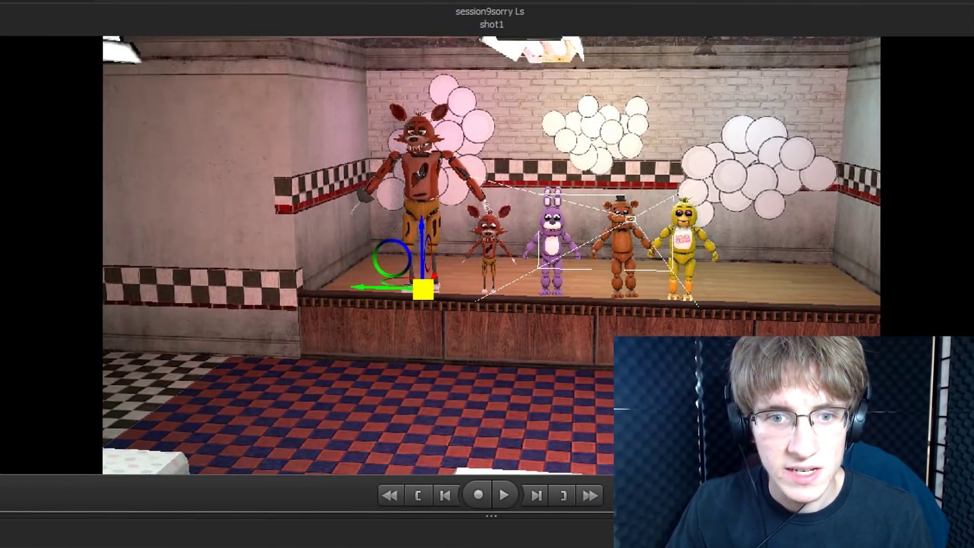
pyautogui.moveTo(423, 290)
pyautogui.mouseDown(button='right')
pyautogui.moveTo(423, 325)
pyautogui.moveTo(423, 253)
pyautogui.moveTo(423, 292)
pyautogui.mouseUp(button='right')
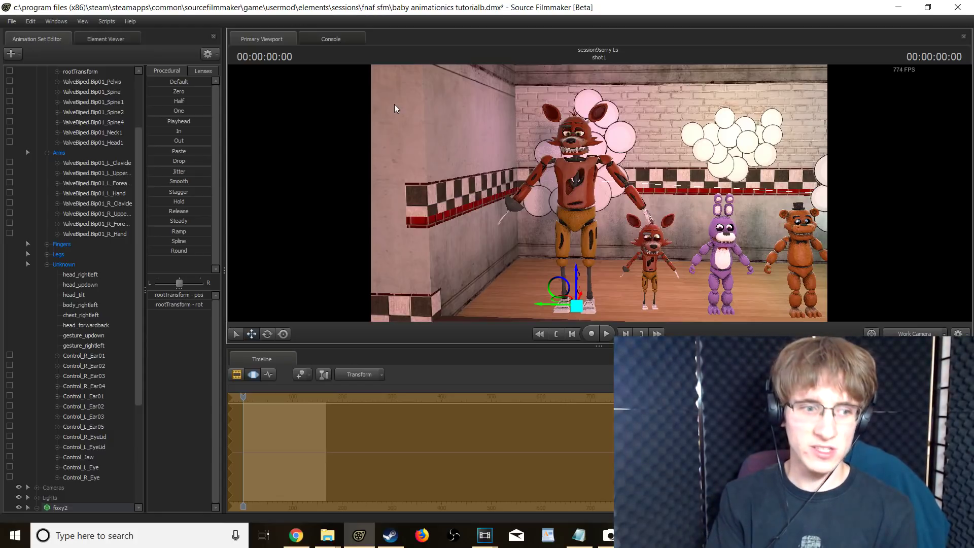
# Add scale controls to the whole foxy2 model.
pyautogui.scroll(-5, 75, 346)
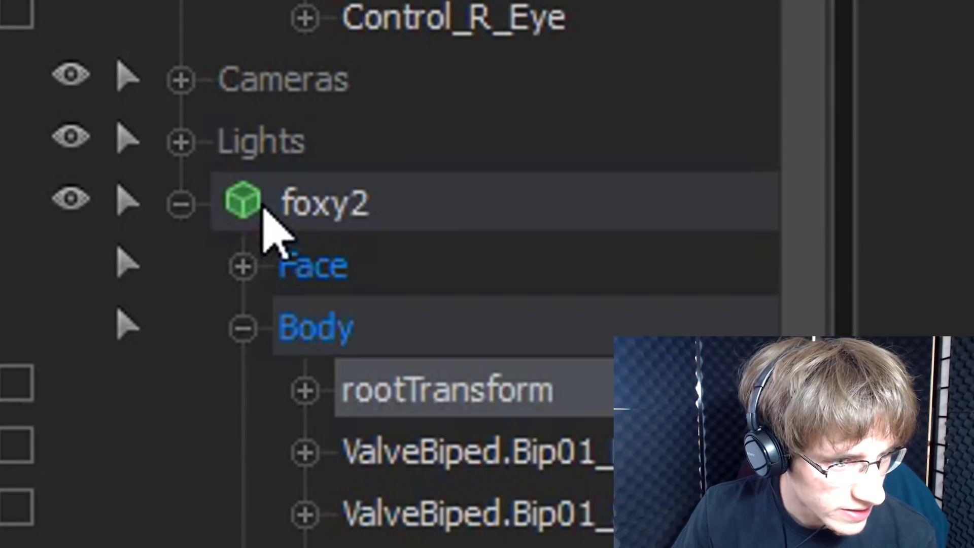
pyautogui.click(498, 202)
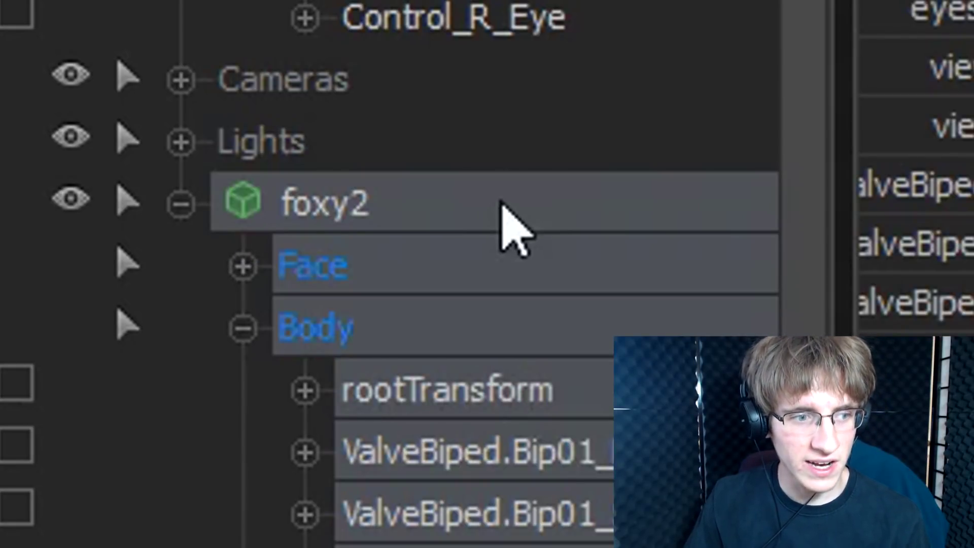
pyautogui.rightClick(495, 215)
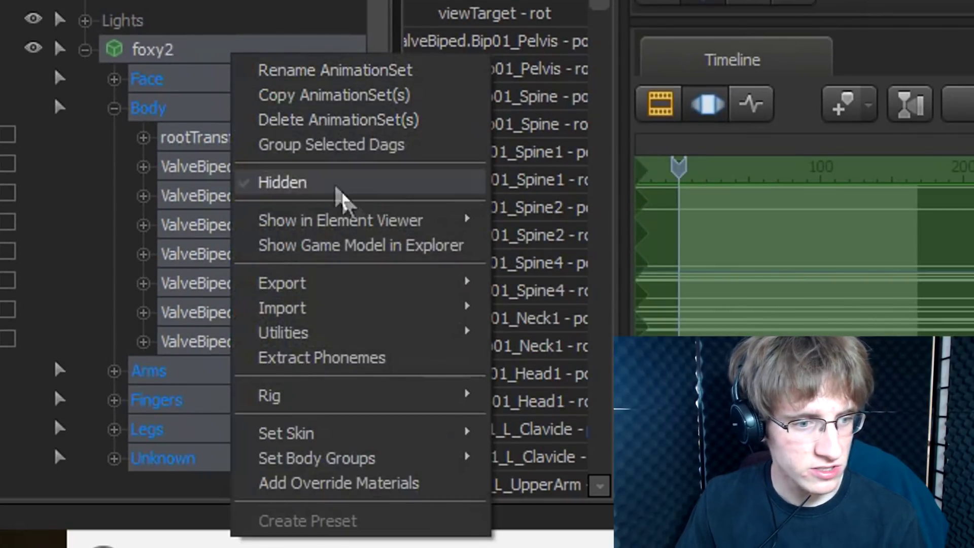
pyautogui.moveTo(426, 339)
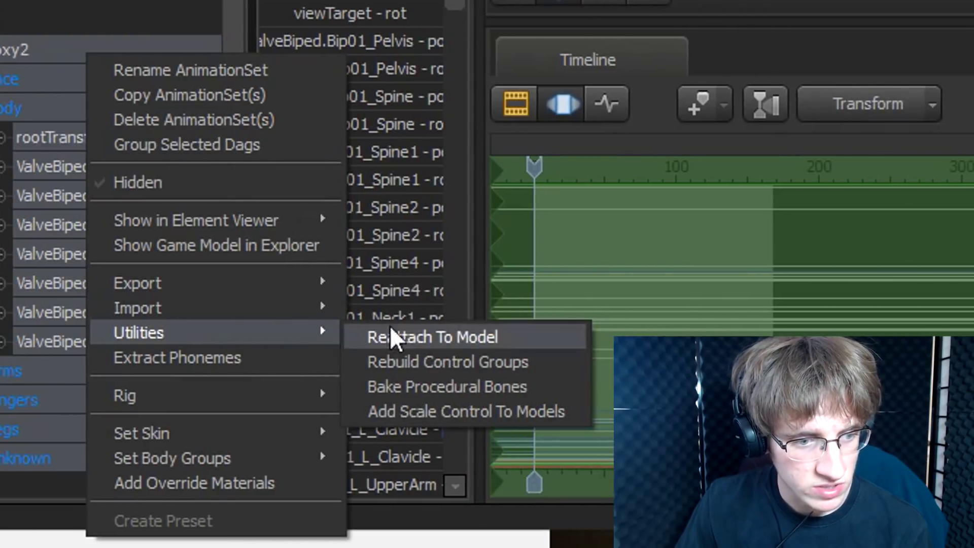
pyautogui.click(440, 416)
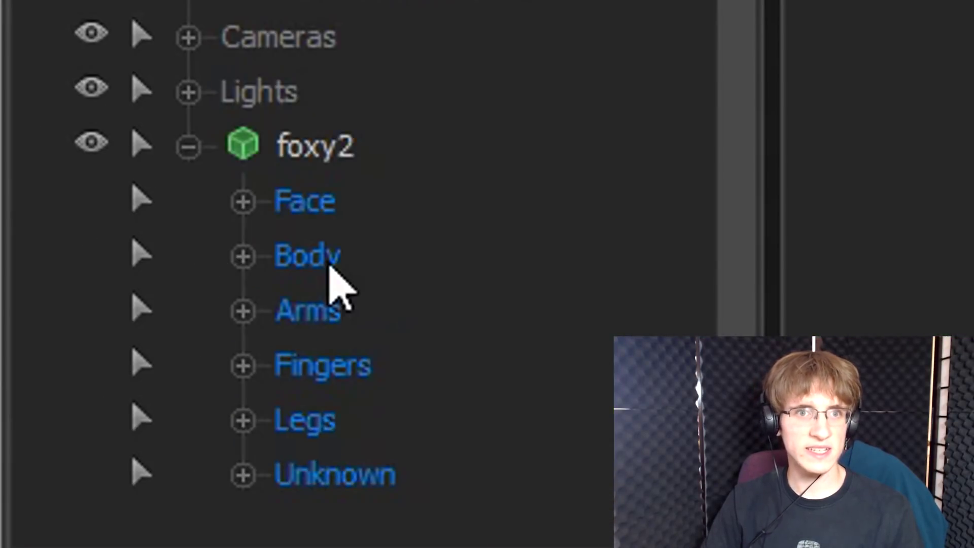
# Shrink foxy2 with its rootTransform_scale control in the Body group to roughly match the neighbouring small Foxy.
pyautogui.click(328, 265)
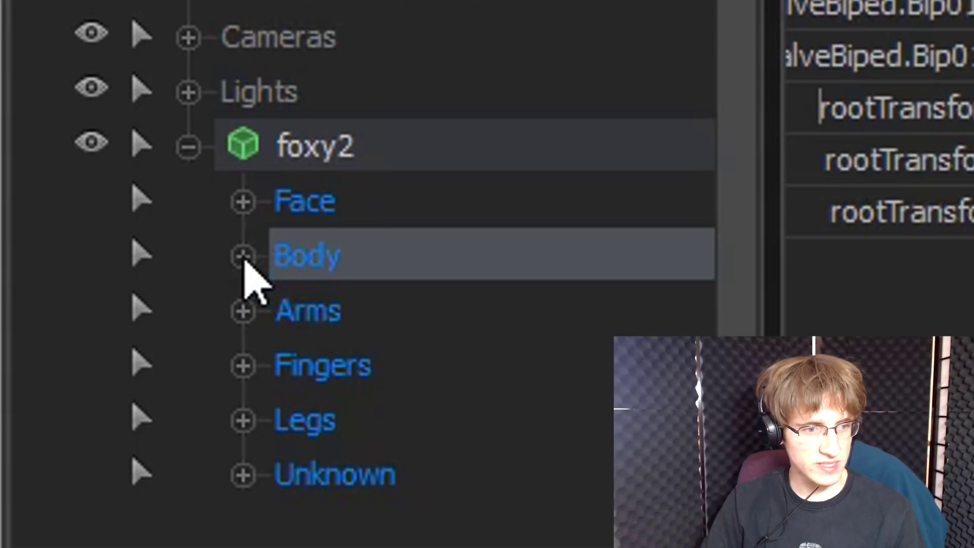
pyautogui.click(244, 256)
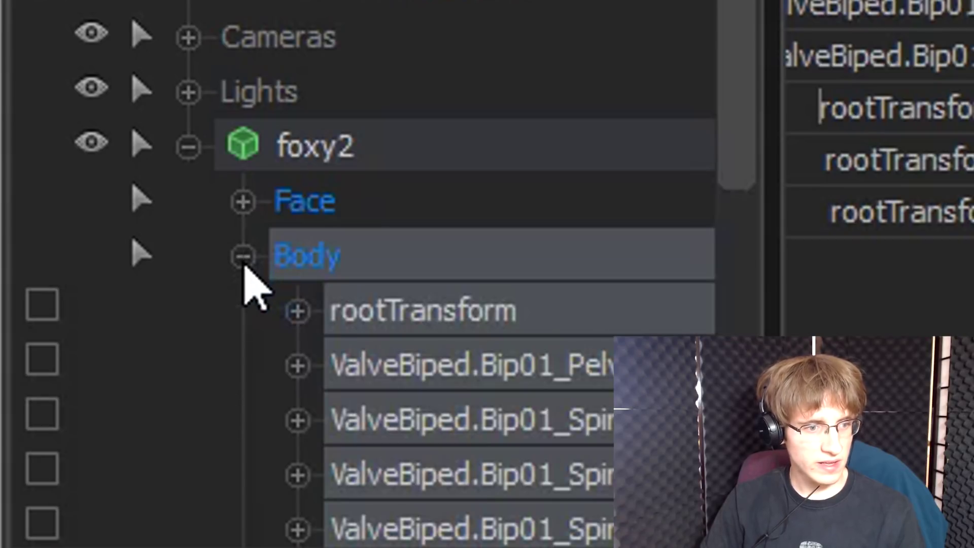
pyautogui.scroll(-3, 254, 269)
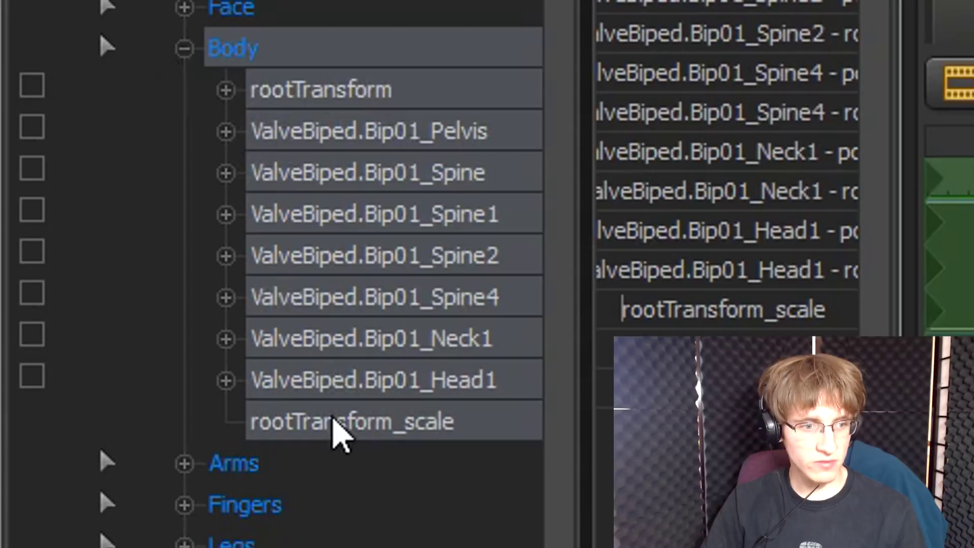
pyautogui.click(335, 421)
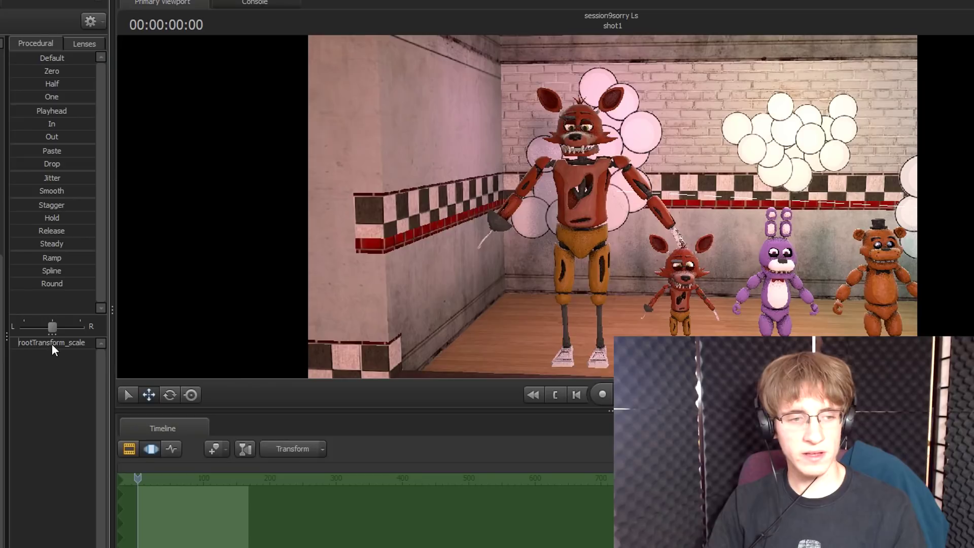
pyautogui.moveTo(52, 342); pyautogui.dragTo(31, 342)
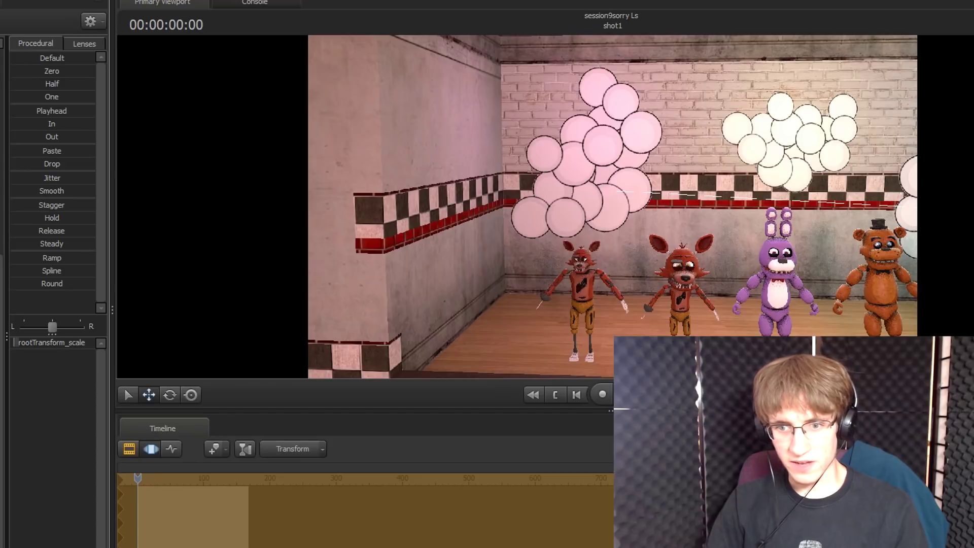
pyautogui.press('w')
pyautogui.moveTo(660, 282); pyautogui.dragTo(615, 212, button='right')
pyautogui.press('s')
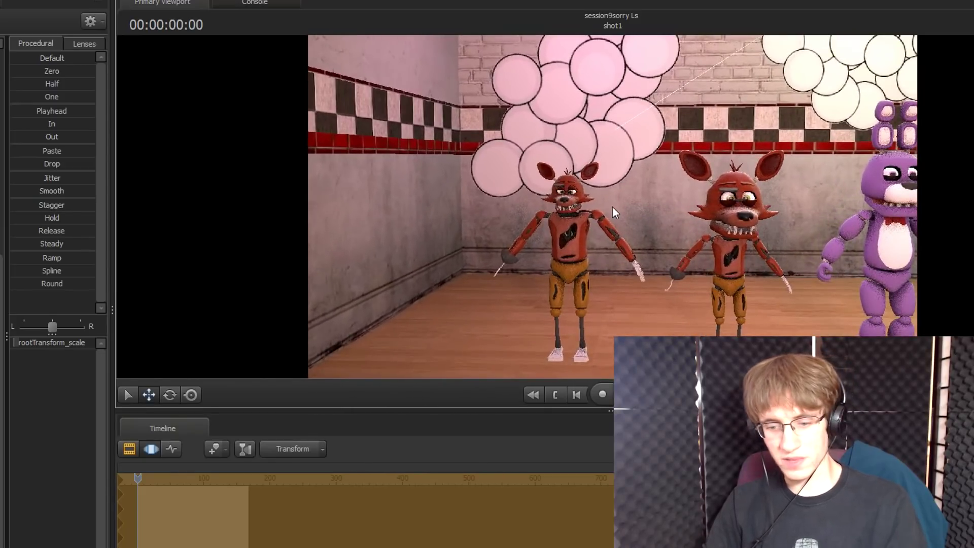
pyautogui.moveTo(717, 270); pyautogui.dragTo(717, 270, button='right')
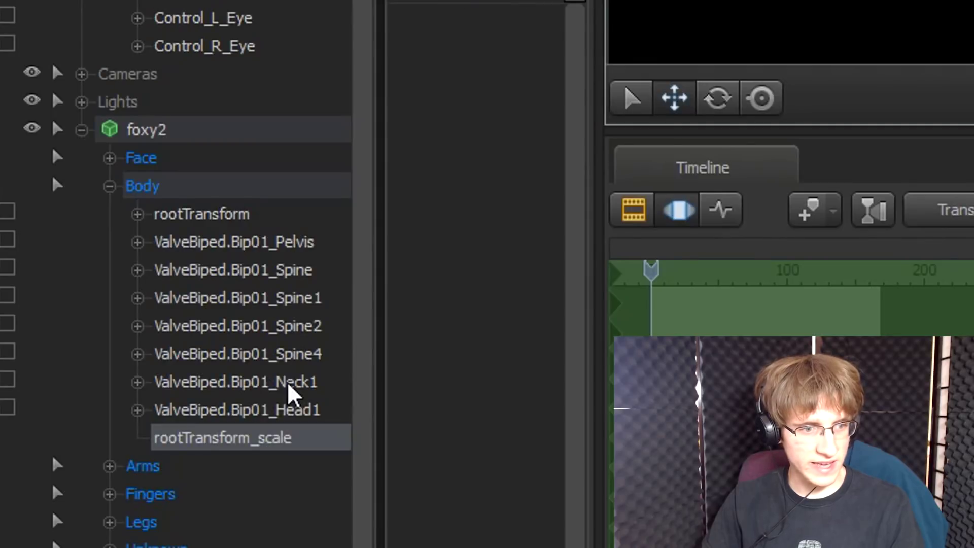
# Add a scale control to foxy2's ValveBiped.Bip01_Neck1 transform.
pyautogui.click(289, 387)
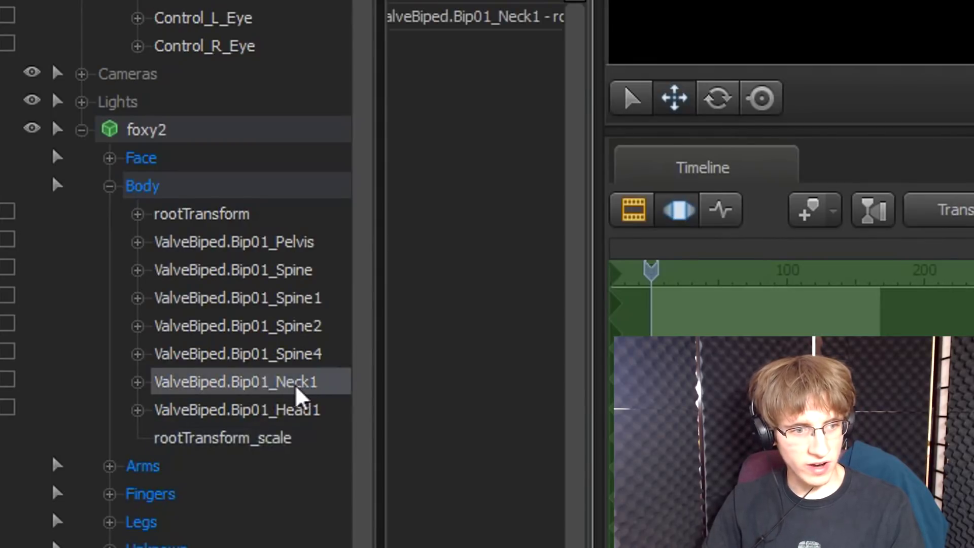
pyautogui.rightClick(298, 396)
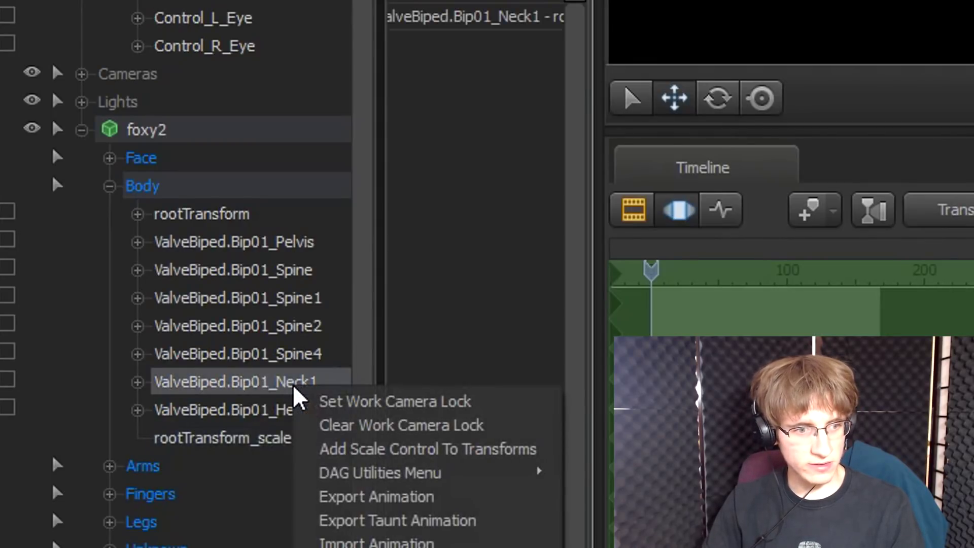
pyautogui.click(414, 451)
# Enlarge foxy2's head with the scale control of the ValveBiped.Bip01_Neck1 bone.
pyautogui.click(254, 305)
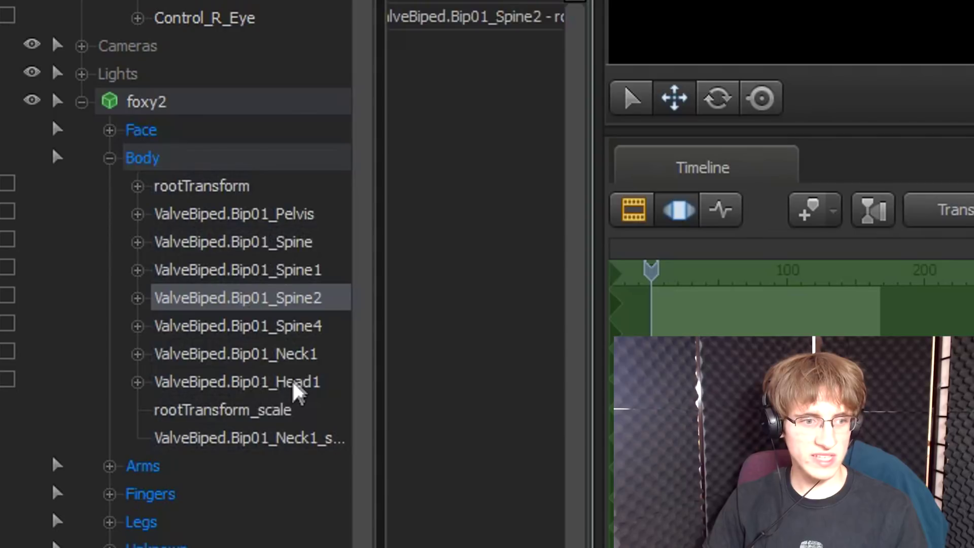
pyautogui.click(297, 361)
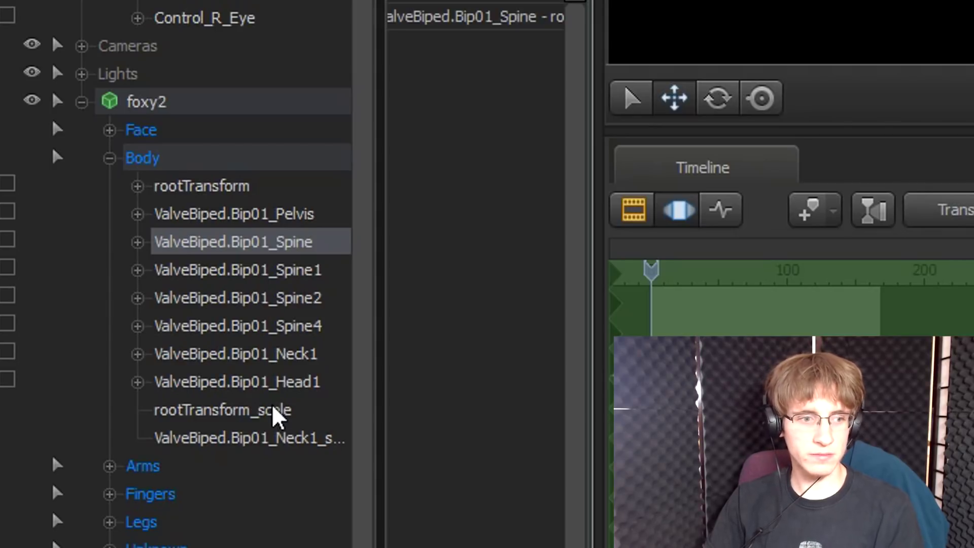
pyautogui.click(286, 451)
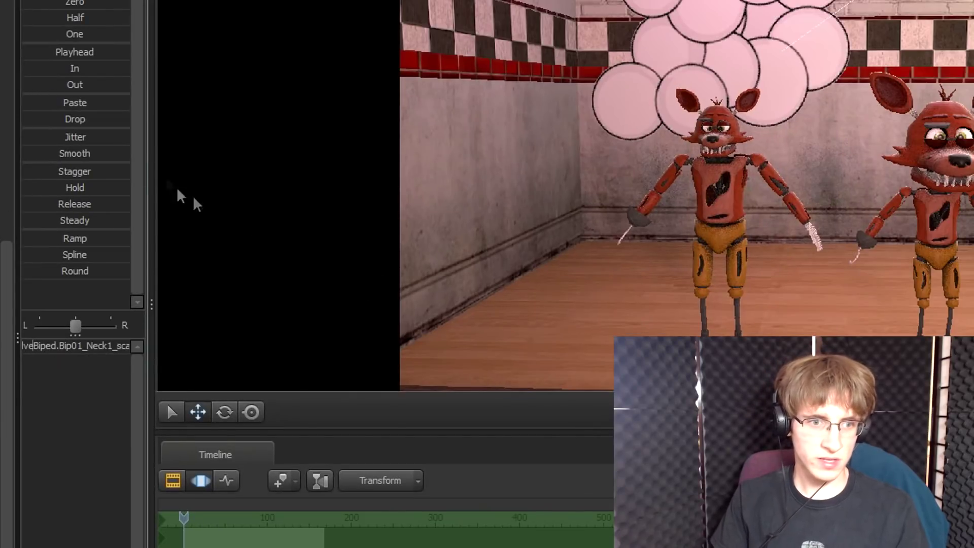
pyautogui.moveTo(30, 350); pyautogui.dragTo(42, 350)
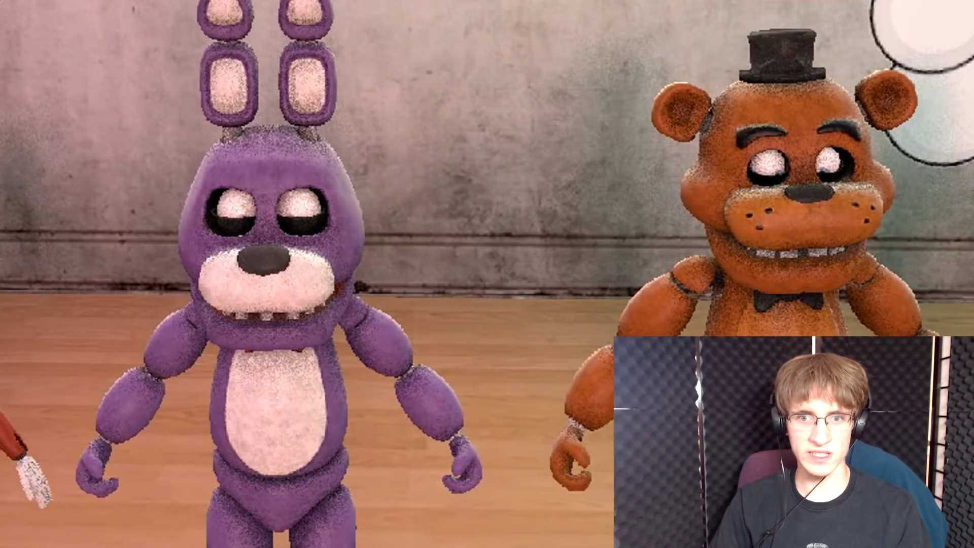
# Select the bonnie6 animation set and set its skin to 1.
pyautogui.click(434, 229)
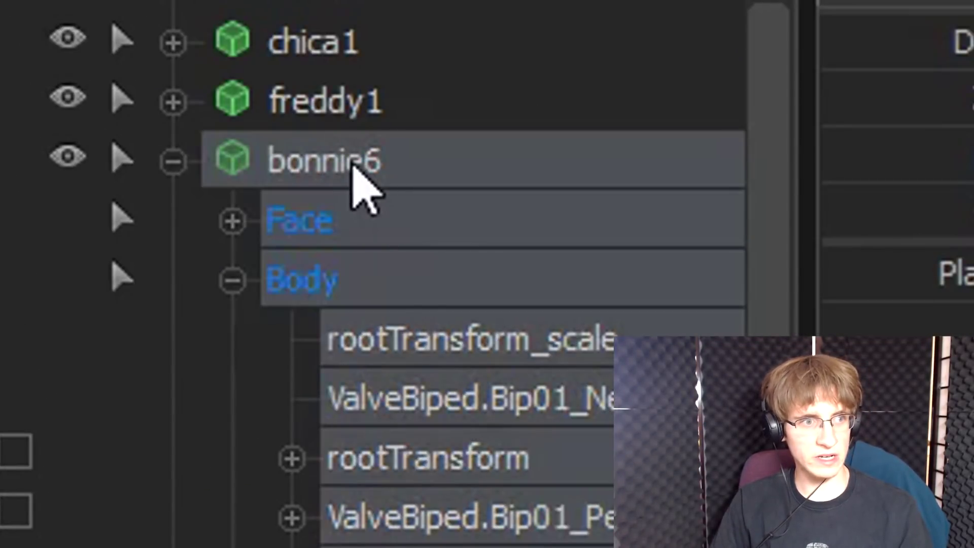
pyautogui.rightClick(331, 179)
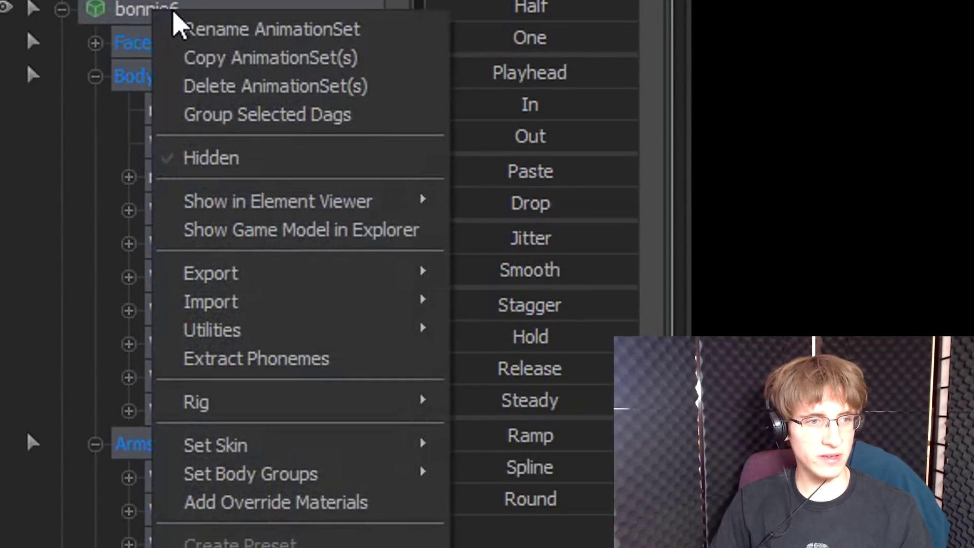
pyautogui.moveTo(304, 449)
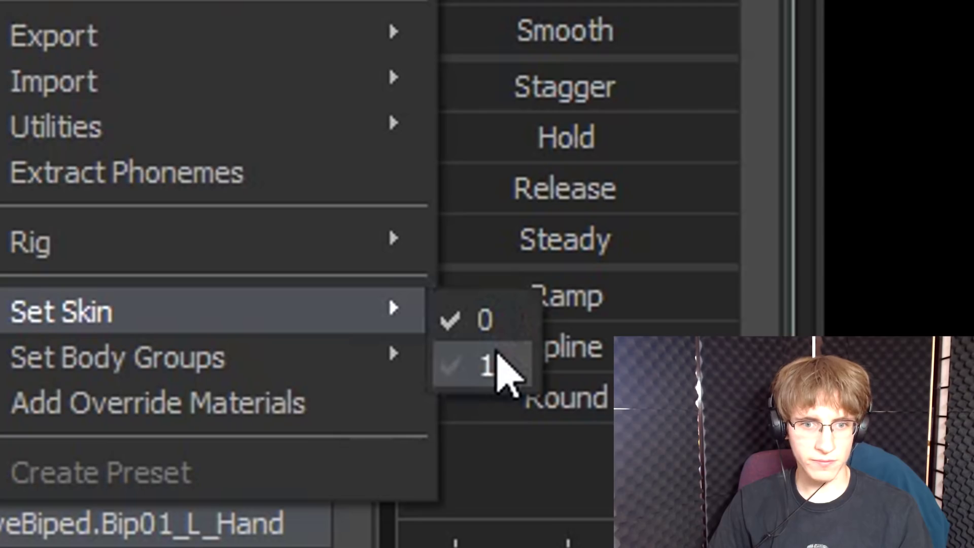
pyautogui.click(496, 358)
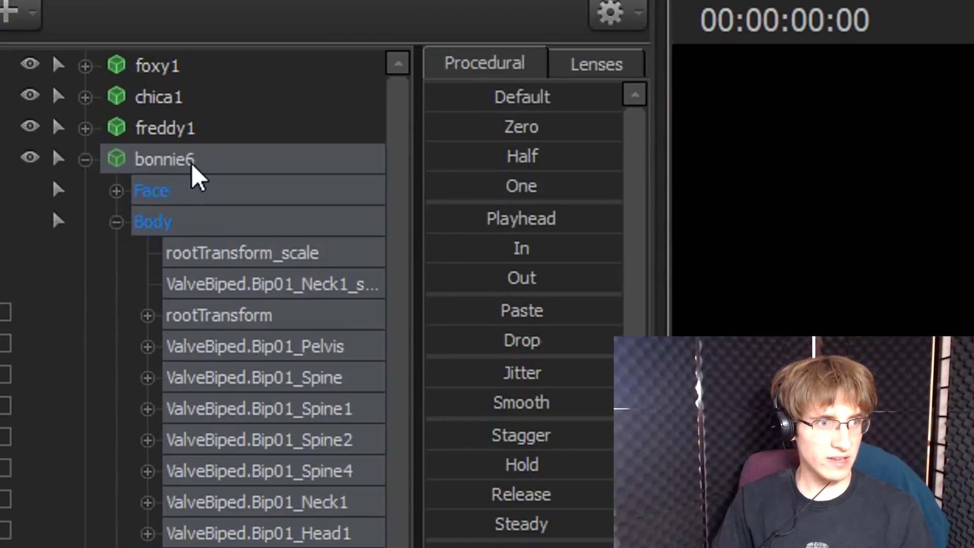
# Open the options of bonnie6's eyes body group.
pyautogui.rightClick(191, 162)
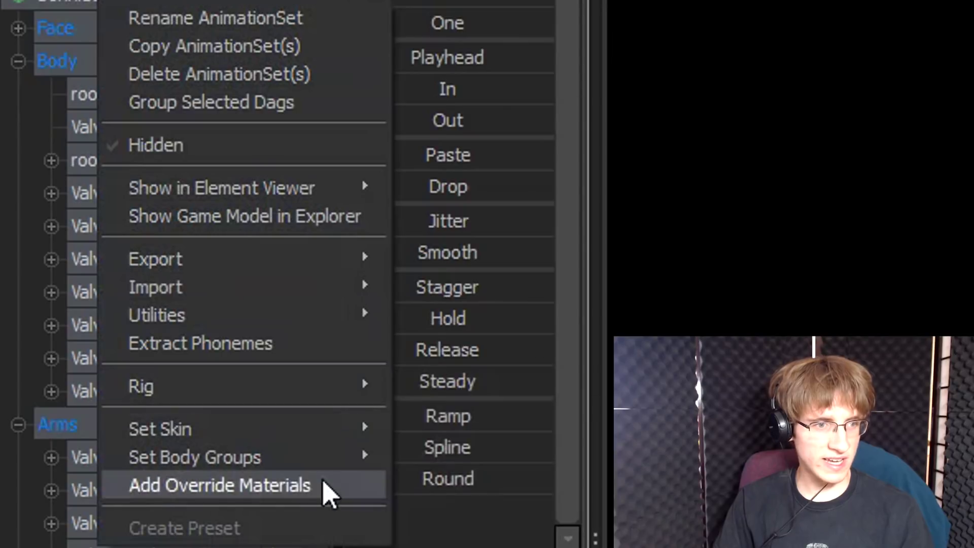
pyautogui.moveTo(308, 459)
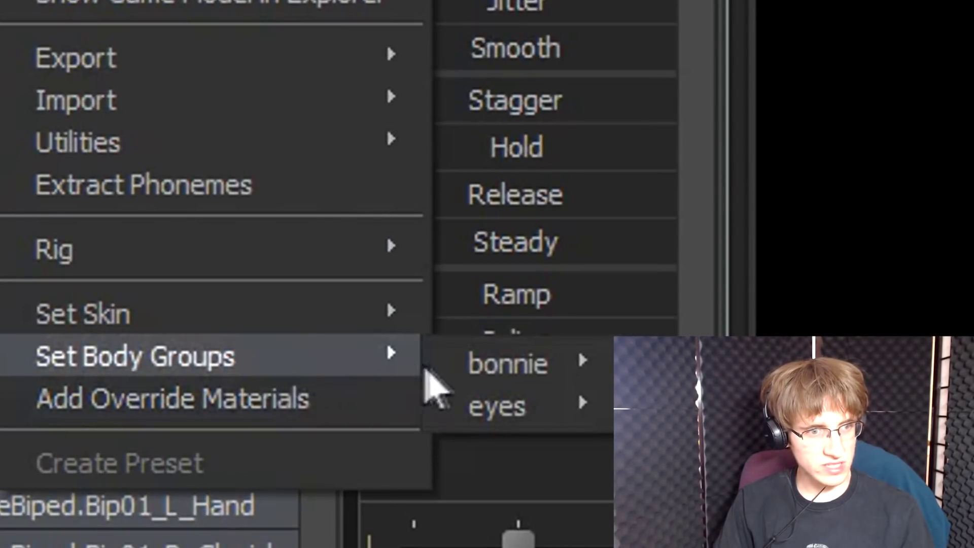
pyautogui.moveTo(551, 406)
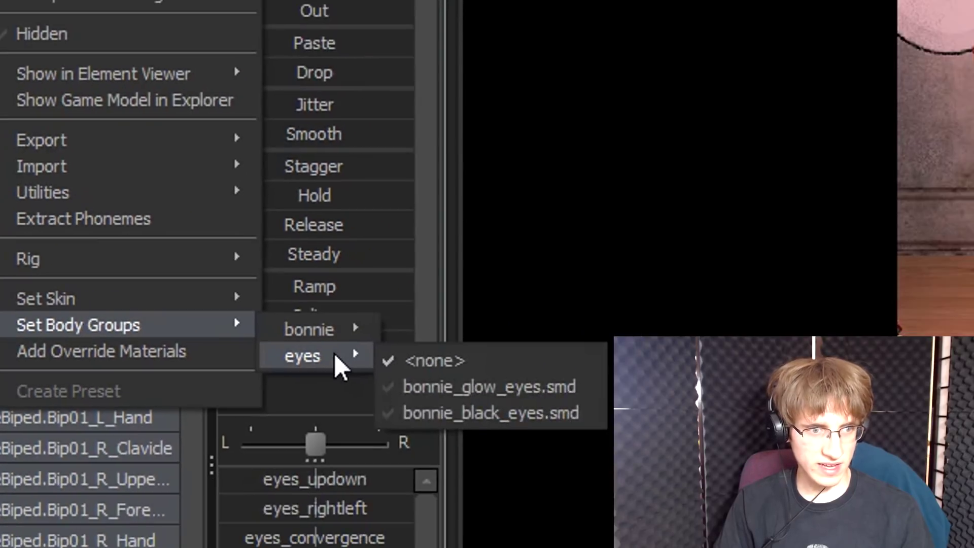
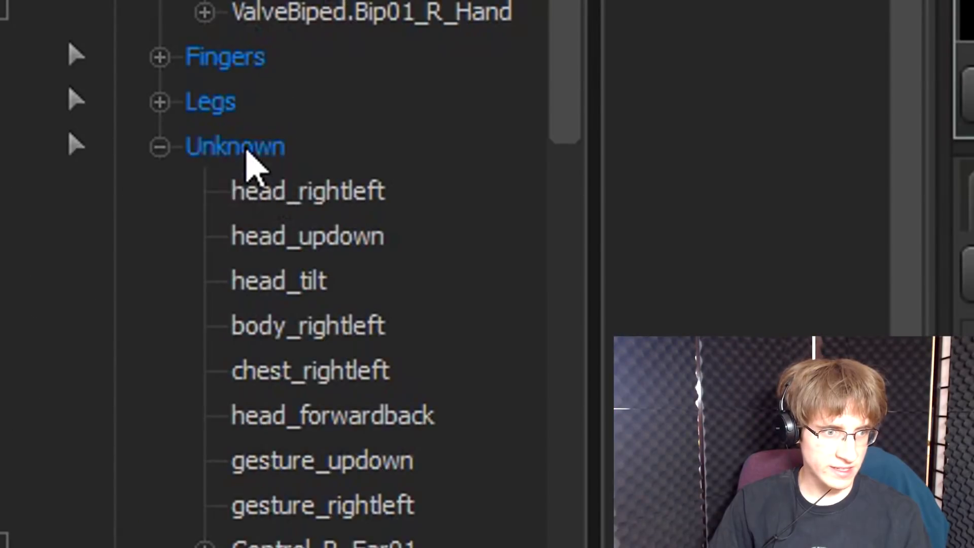
# Select both Control_L_Eye and Control_R_Eye in bonnie6's Unknown group.
pyautogui.click(67, 346)
pyautogui.scroll(-10, 250, 163)
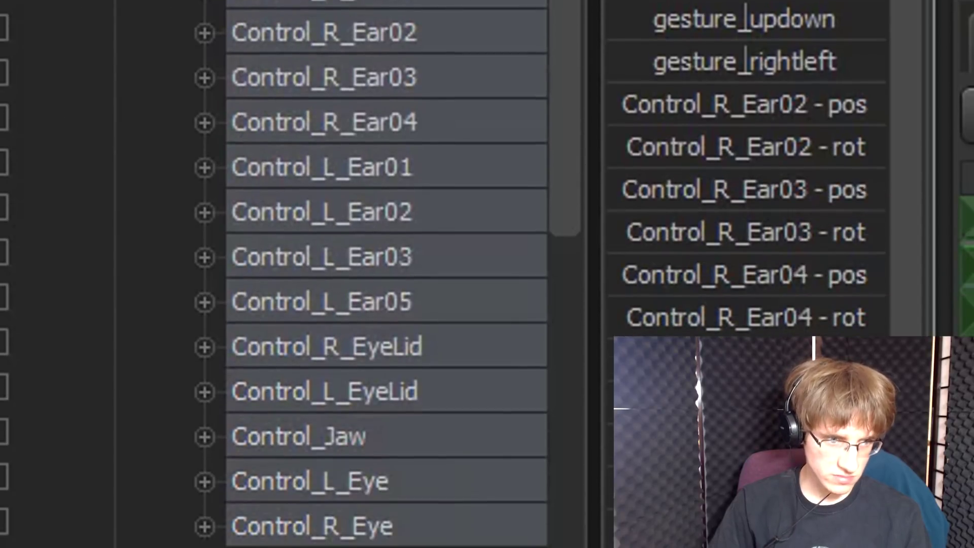
pyautogui.click(365, 496)
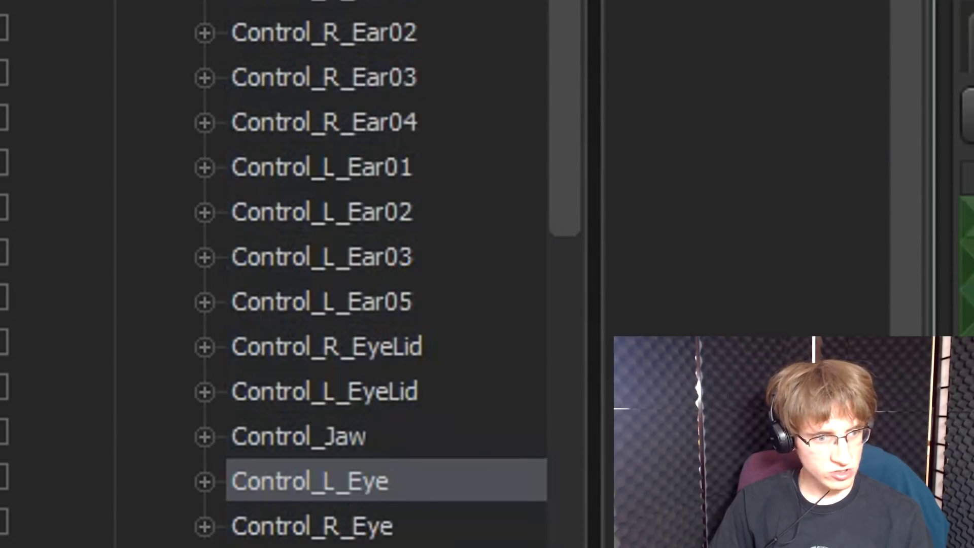
pyautogui.keyDown('ctrl'); pyautogui.click(368, 527); pyautogui.keyUp('ctrl')
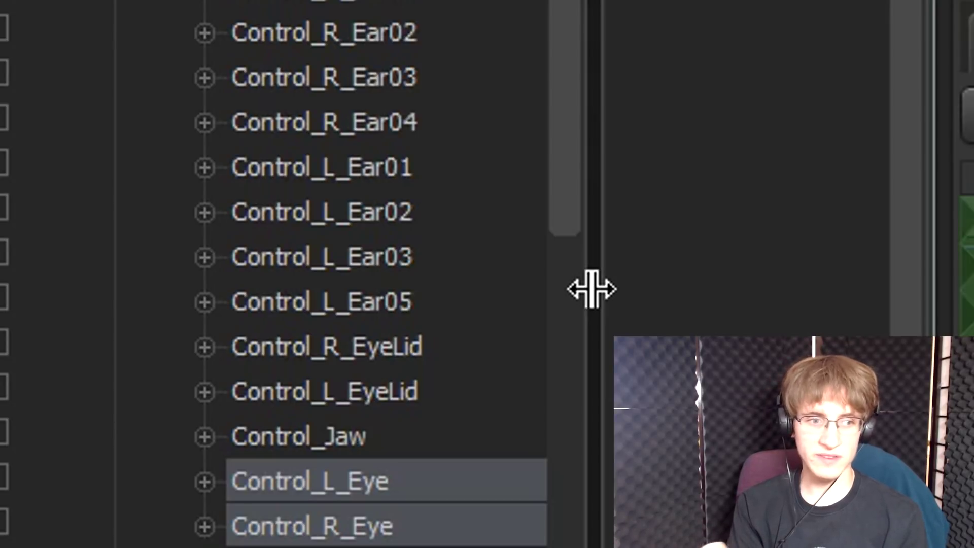
pyautogui.click(358, 526)
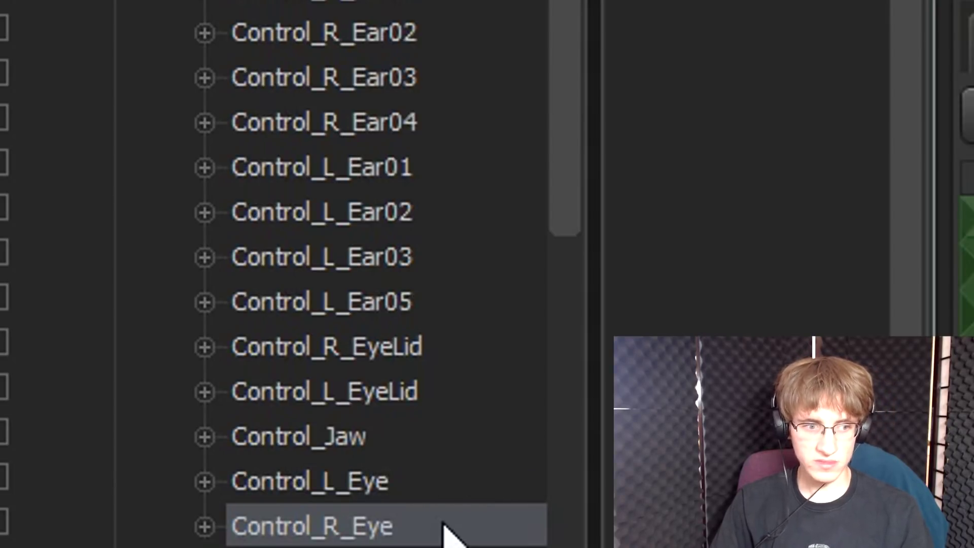
pyautogui.keyDown('ctrl'); pyautogui.click(392, 485); pyautogui.keyUp('ctrl')
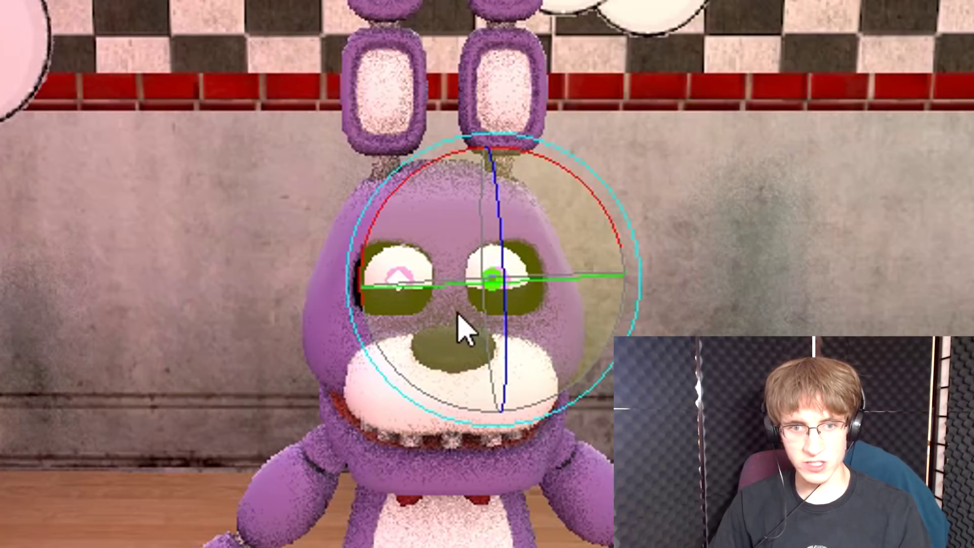
# Set the rotation mode to Local for the selected eye controls.
pyautogui.rightClick(452, 319)
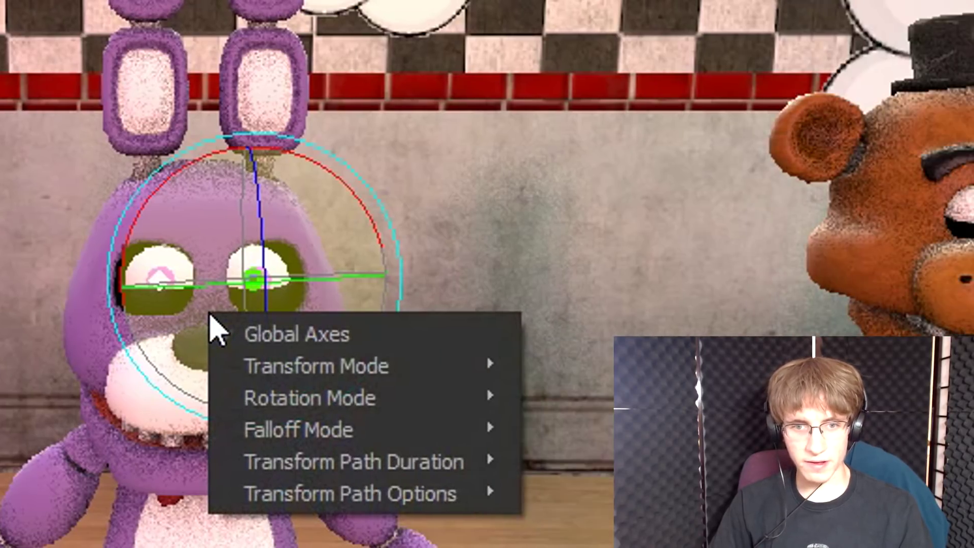
pyautogui.moveTo(463, 406)
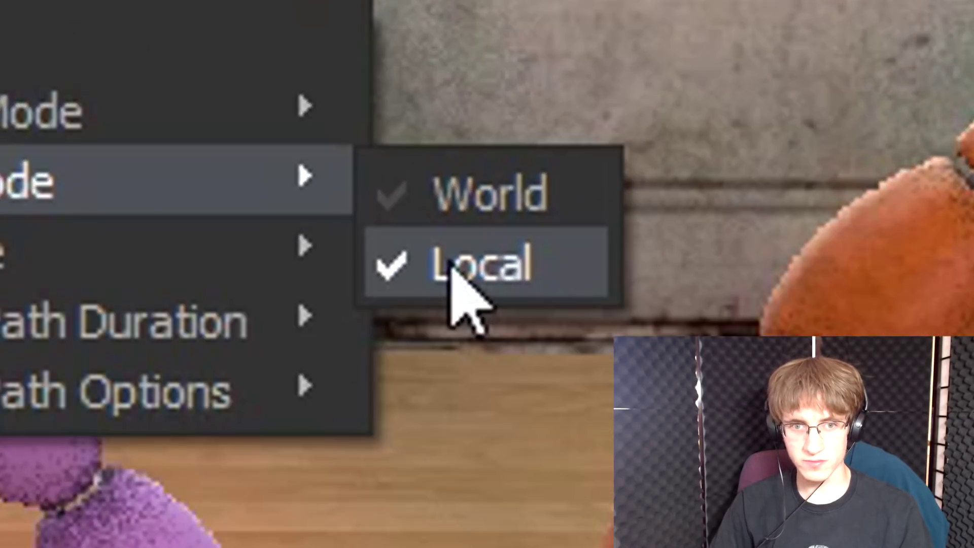
pyautogui.click(563, 437)
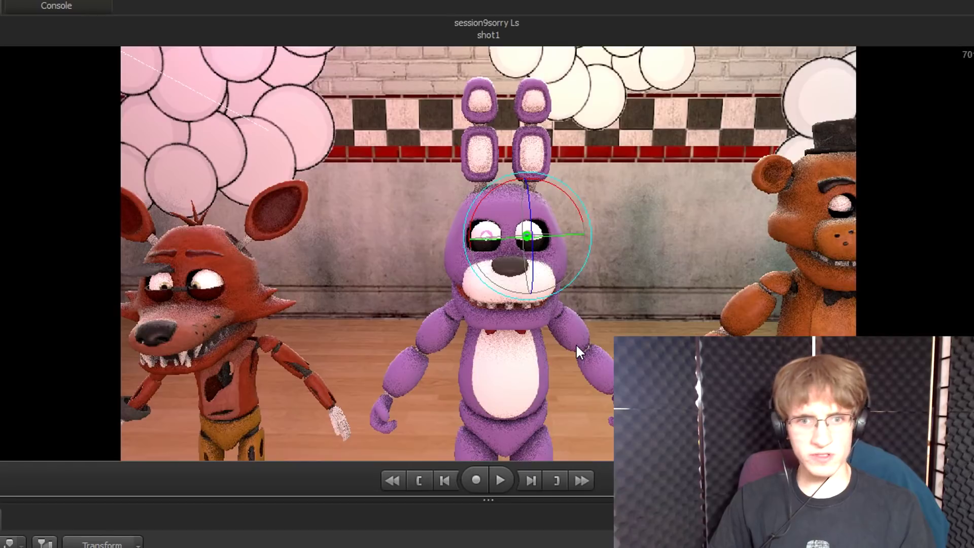
# Try rotating both of Bonnie's eyes together with the rotation mode set to World.
pyautogui.rightClick(525, 251)
pyautogui.moveTo(598, 289)
pyautogui.click(677, 292)
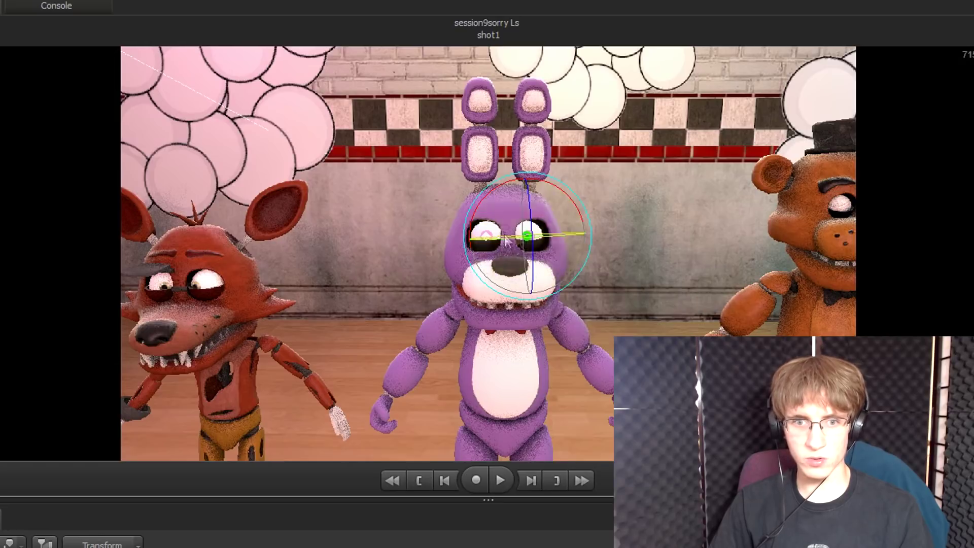
pyautogui.moveTo(513, 253); pyautogui.dragTo(475, 183)
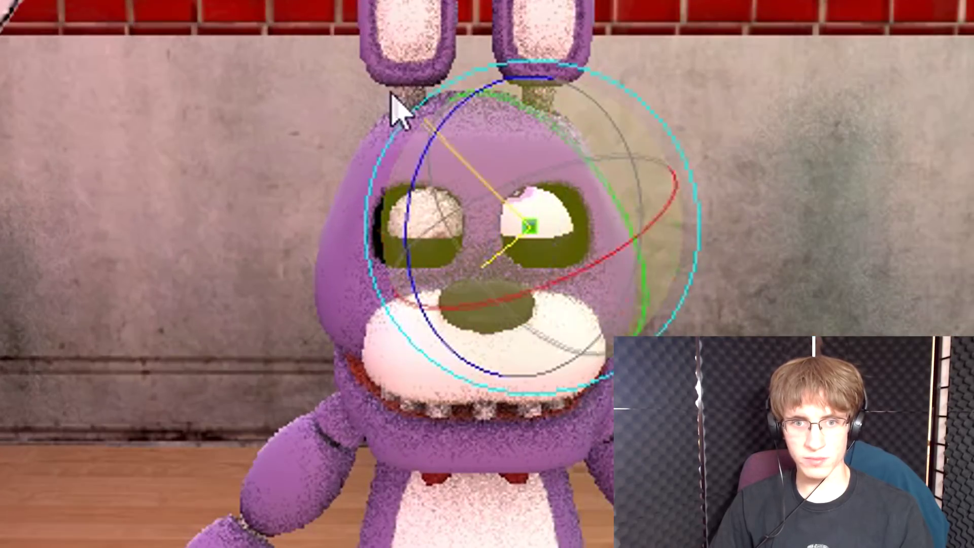
pyautogui.moveTo(391, 93); pyautogui.dragTo(446, 244)
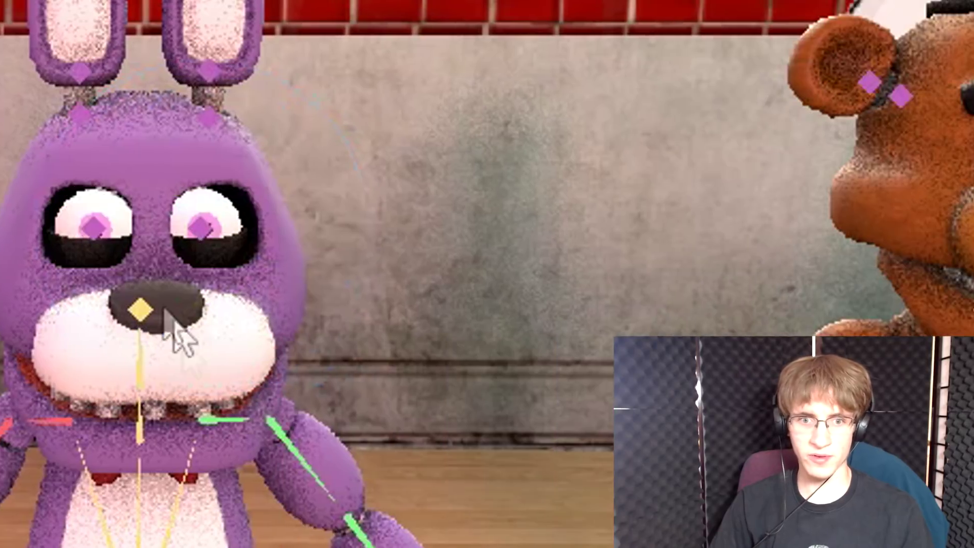
# Switch the rotation mode back to Local for Bonnie's two eye controls.
pyautogui.rightClick(57, 273)
pyautogui.moveTo(222, 370)
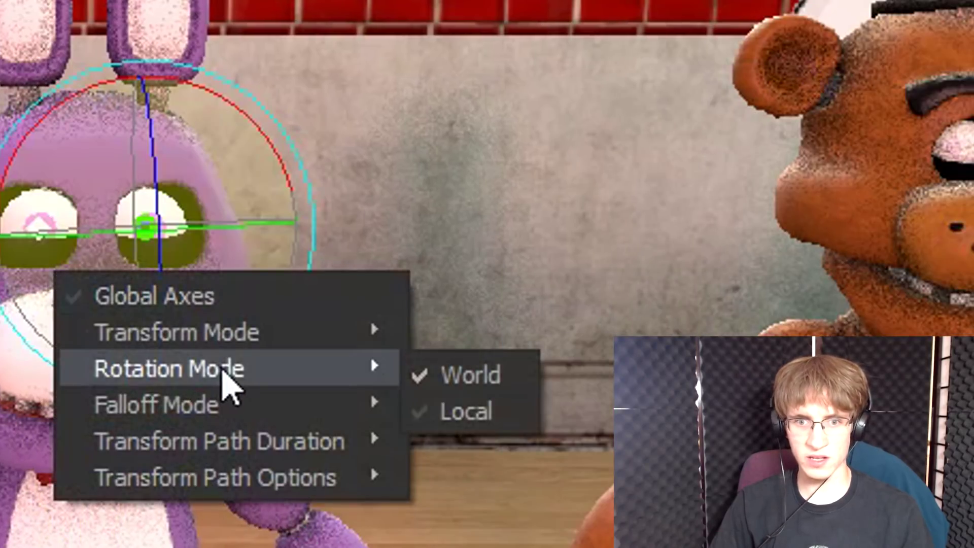
pyautogui.click(486, 420)
# Try turning both of Bonnie's eyes to one side together, and undo the rotation.
pyautogui.moveTo(375, 254)
pyautogui.mouseDown()
pyautogui.moveTo(446, 348)
pyautogui.moveTo(522, 294)
pyautogui.moveTo(250, 87)
pyautogui.moveTo(756, 233)
pyautogui.moveTo(331, 239)
pyautogui.moveTo(435, 174)
pyautogui.moveTo(363, 245)
pyautogui.mouseUp()
pyautogui.click(172, 95)
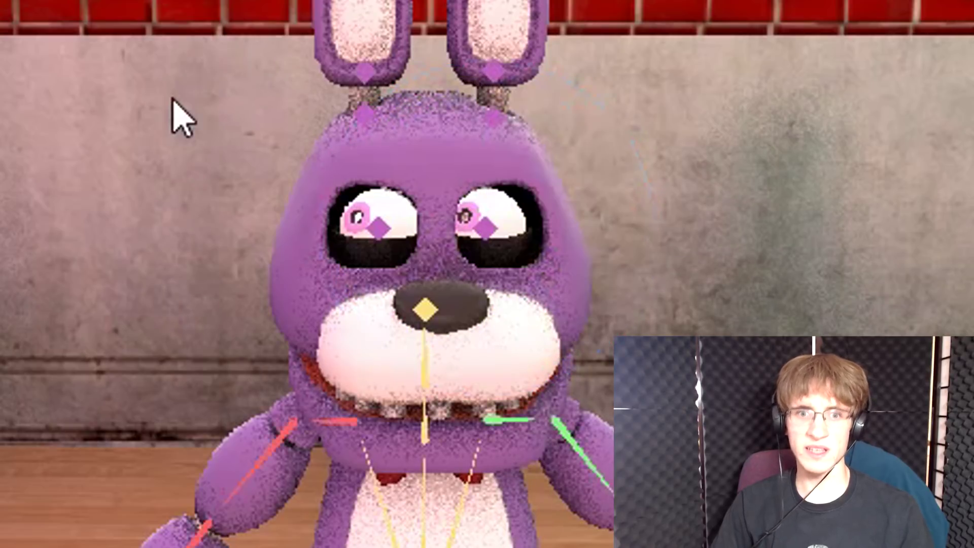
pyautogui.hotkey('ctrl', 'z')
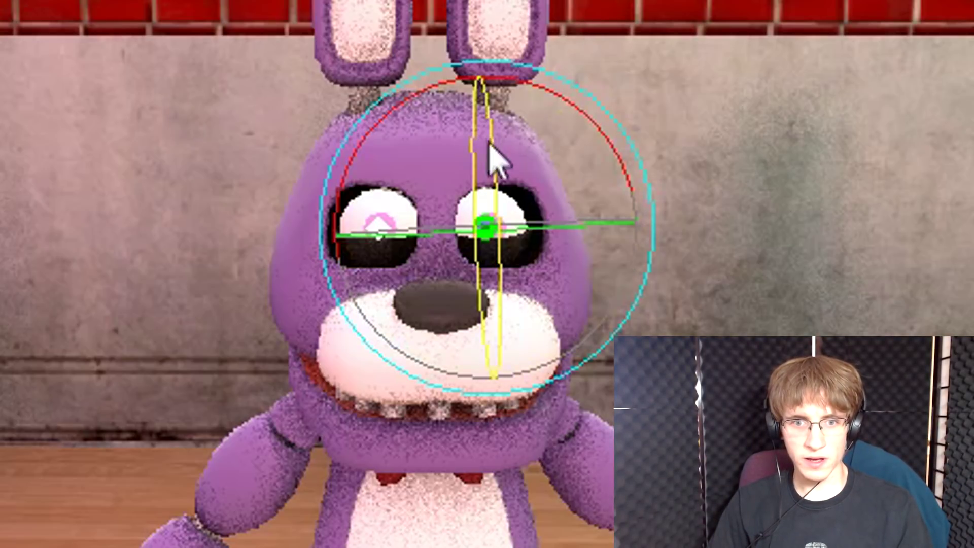
# Rotate both of Bonnie's eyes together in local mode so they look forward, and check the gaze up close.
pyautogui.moveTo(510, 213); pyautogui.dragTo(497, 152)
pyautogui.scroll(6, 487, 229)
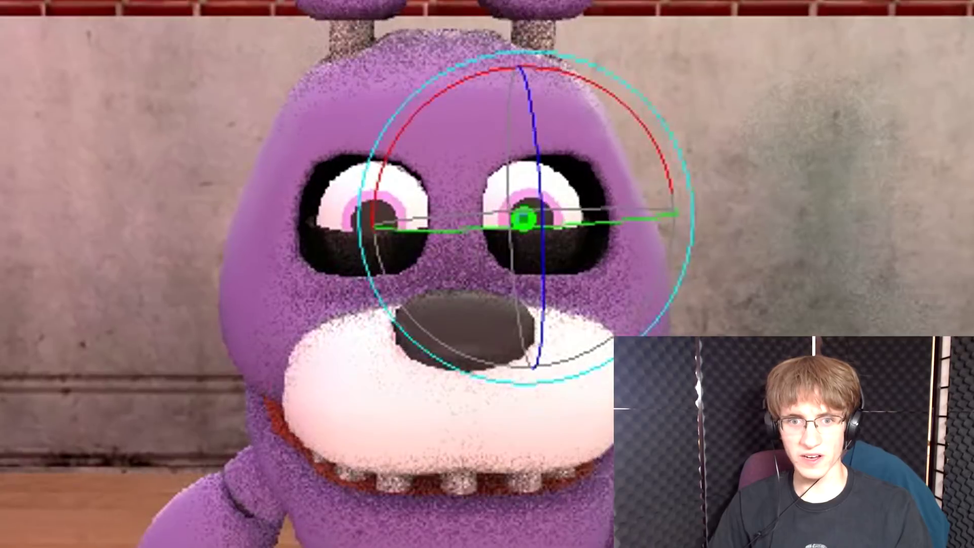
pyautogui.scroll(-2, 487, 228)
pyautogui.scroll(2, 487, 228)
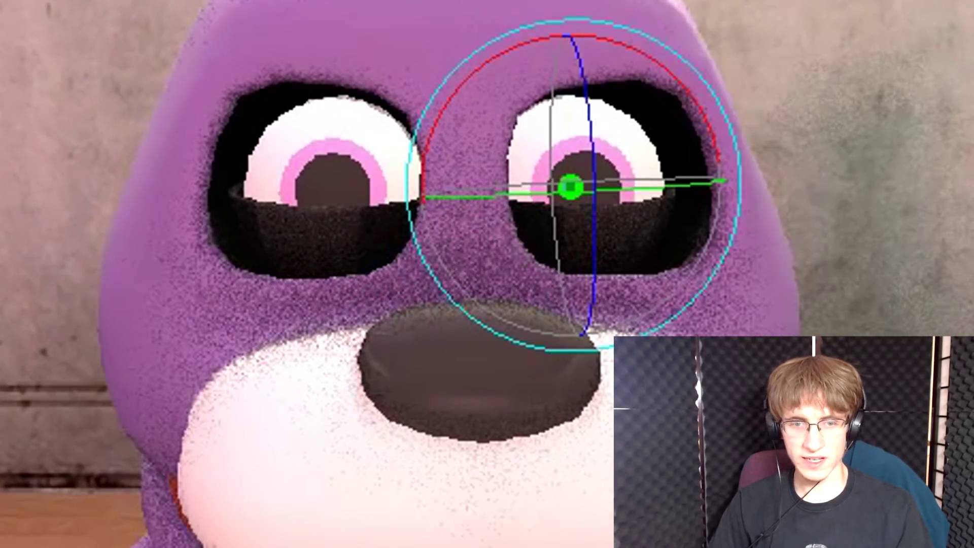
pyautogui.scroll(-8, 391, 292)
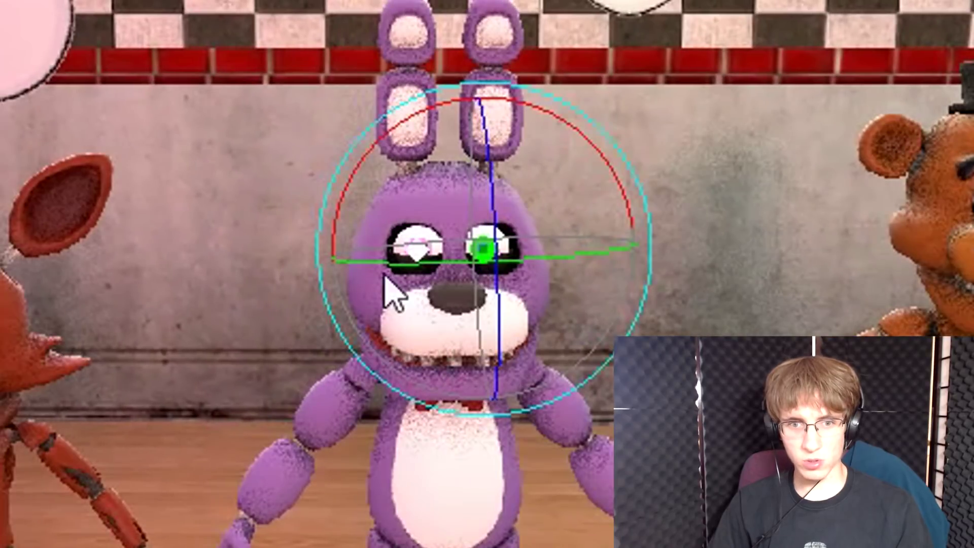
pyautogui.click(213, 114)
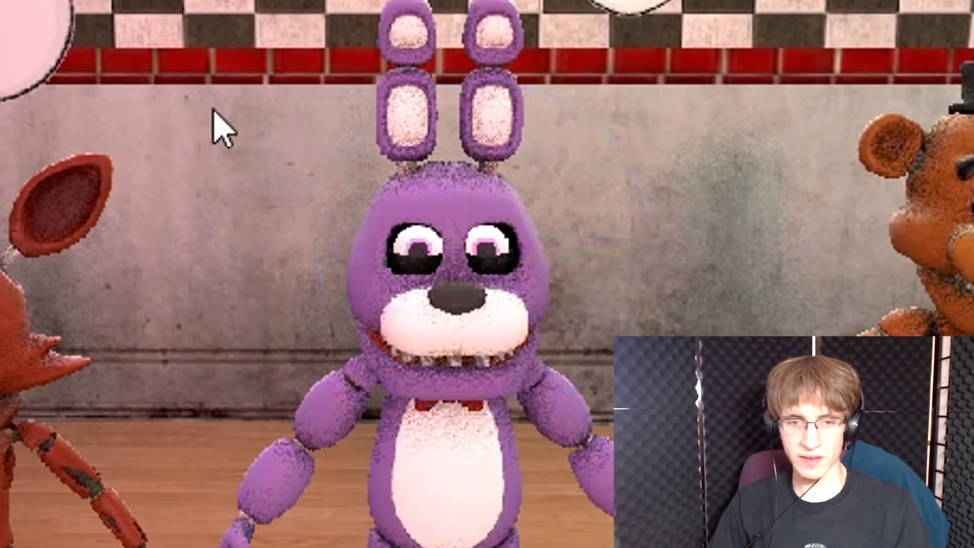
pyautogui.scroll(-2, 213, 114)
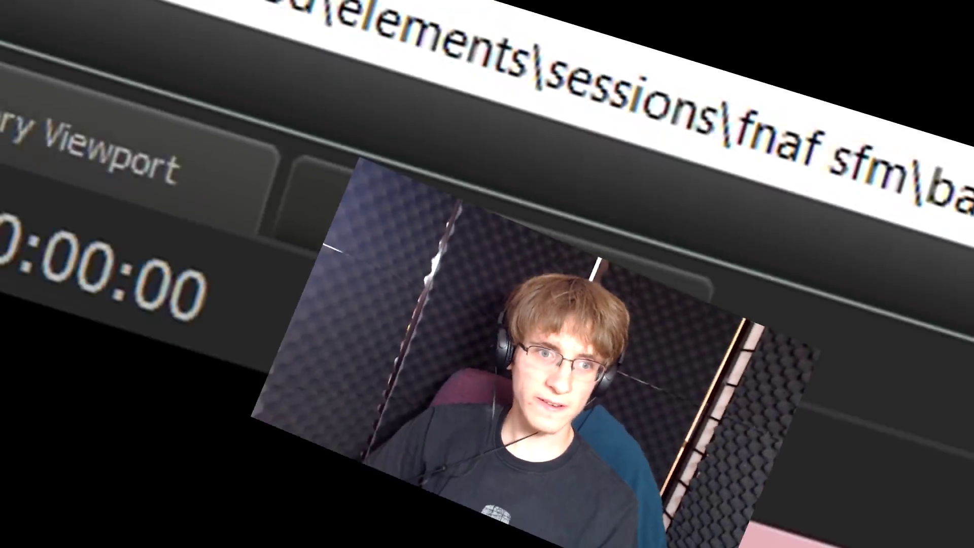
# Run the command r_eyesize 4 in the console to enlarge the characters' irises.
pyautogui.click(641, 172)
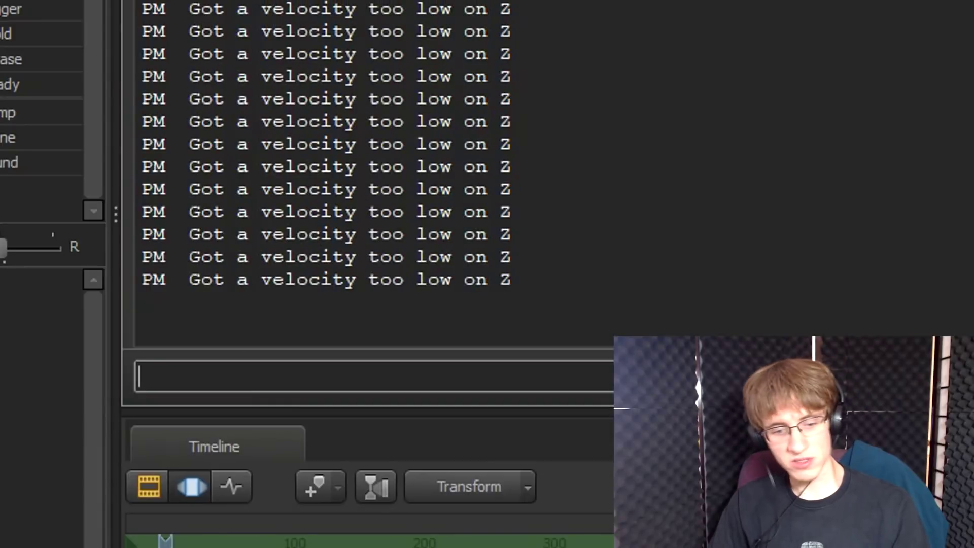
pyautogui.write('r')
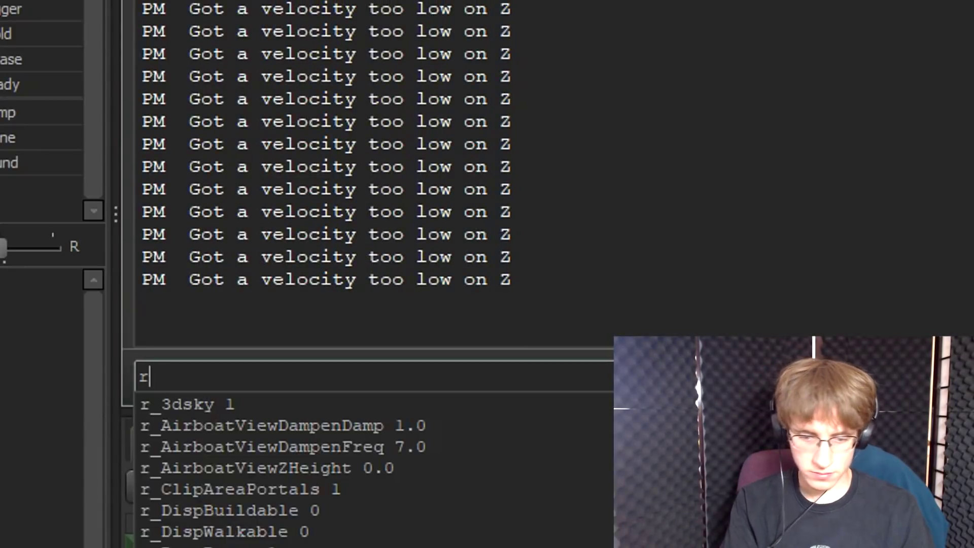
pyautogui.write('_')
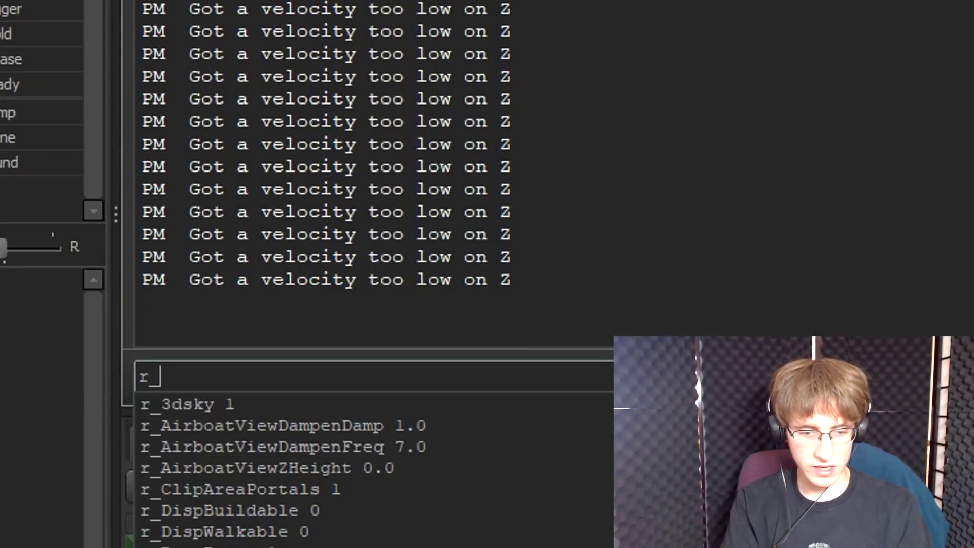
pyautogui.write('eyesi')
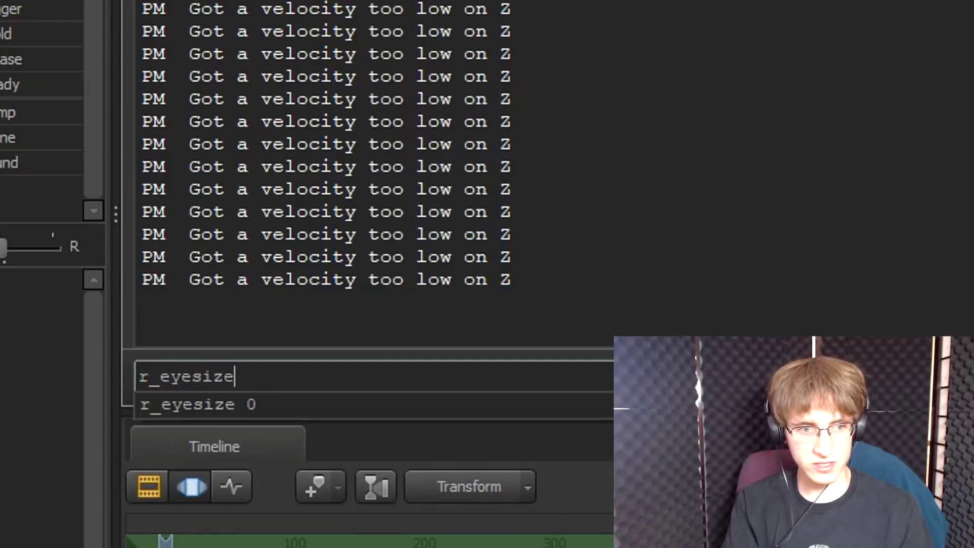
pyautogui.write('ze ')
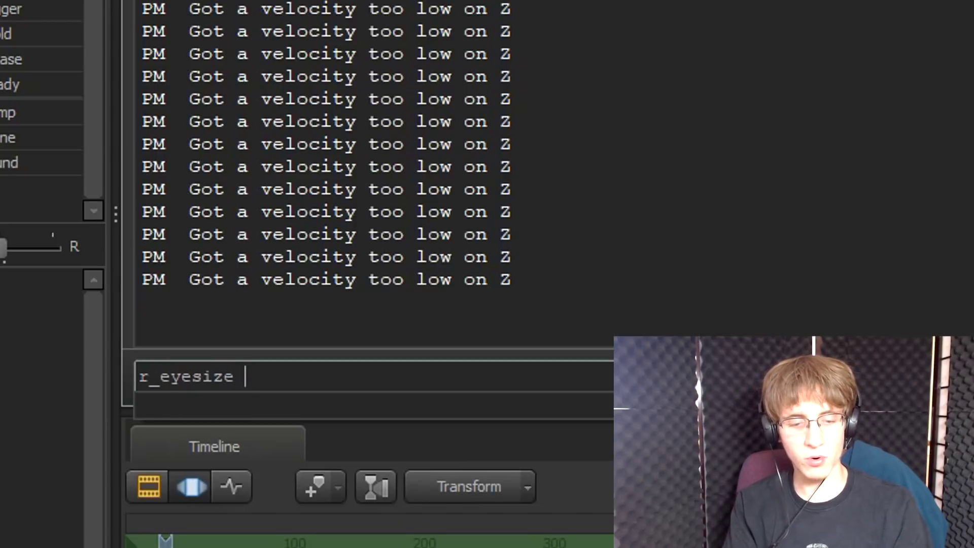
pyautogui.write('4')
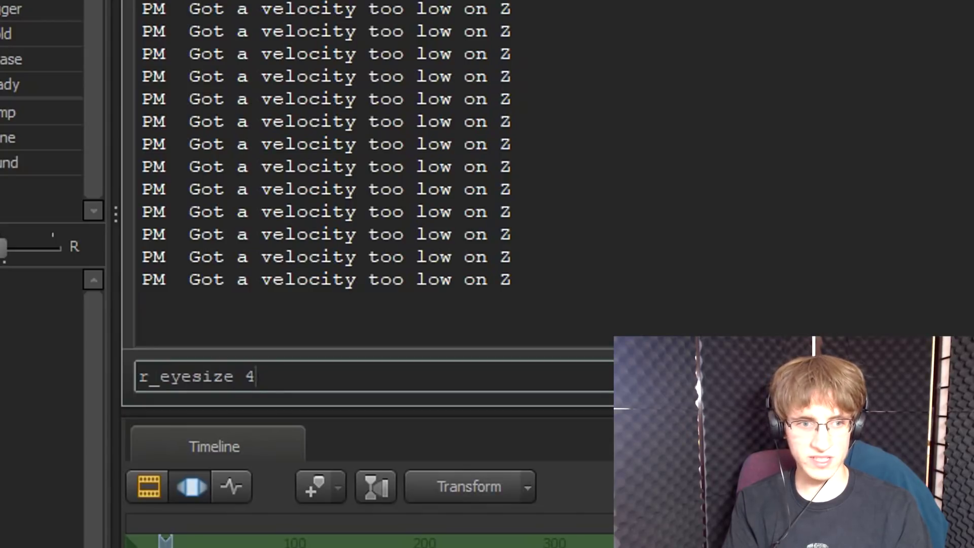
pyautogui.press('Return')
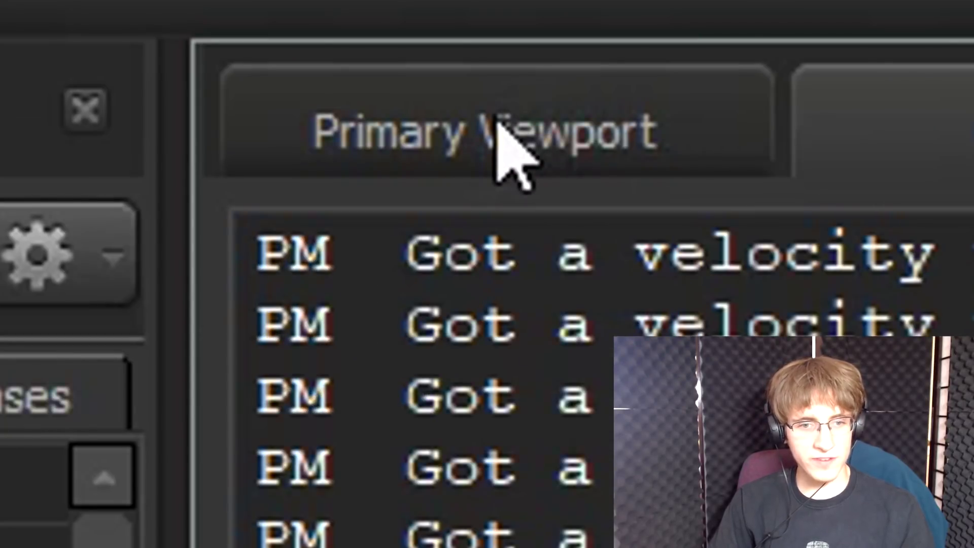
# Return to the primary viewport and play the shot briefly to refresh Foxy's eyes with the new size.
pyautogui.click(496, 124)
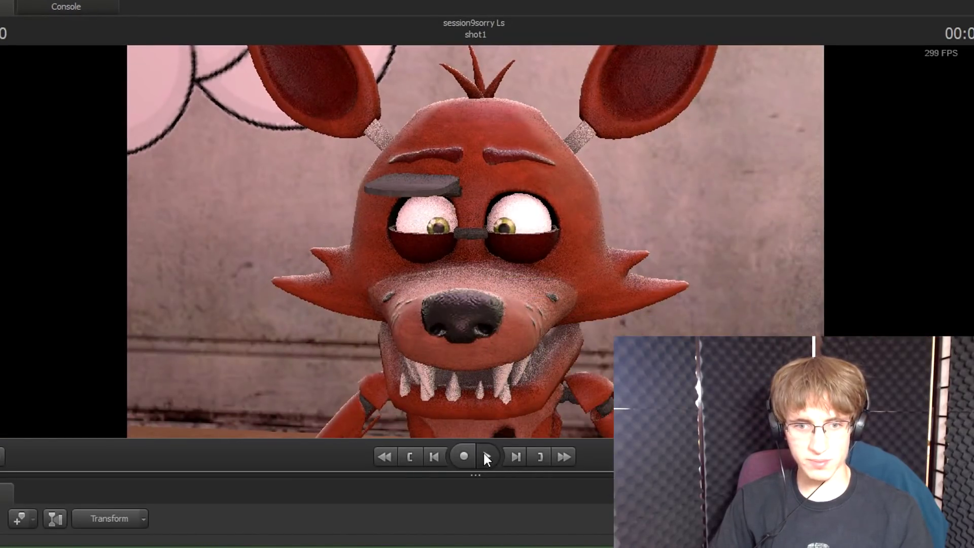
pyautogui.click(486, 457)
pyautogui.click(488, 457)
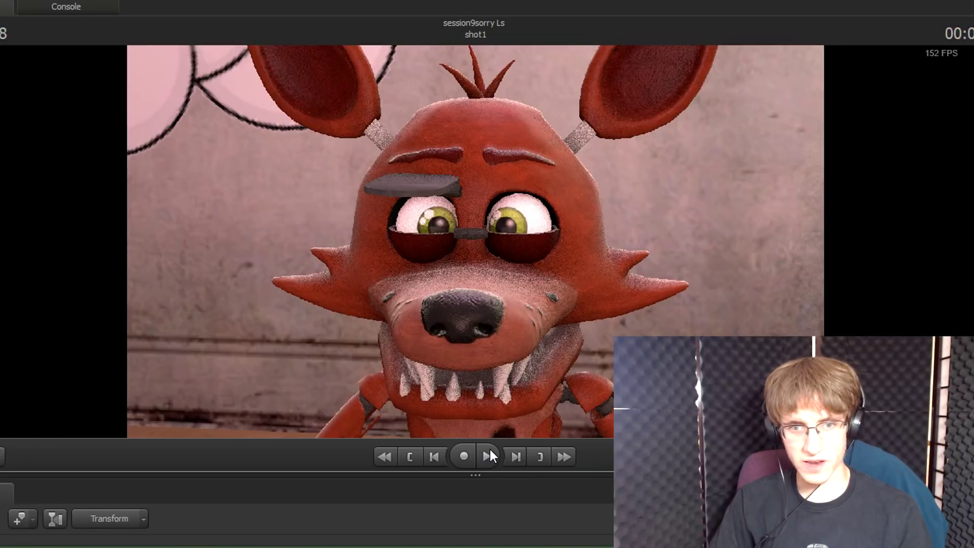